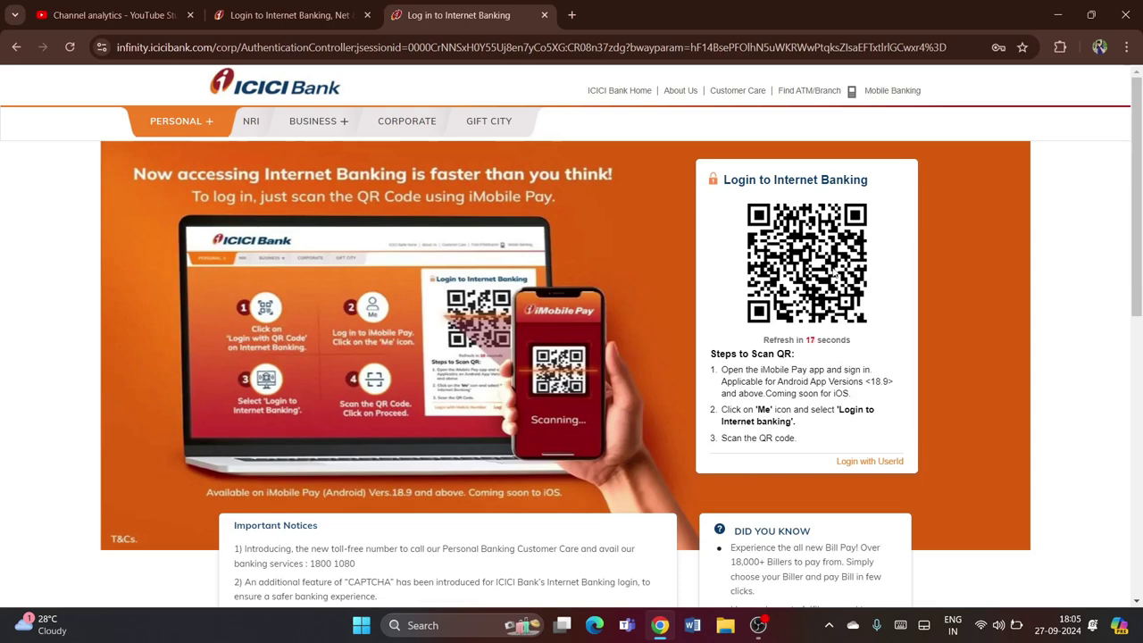
drag(728, 379, 793, 422)
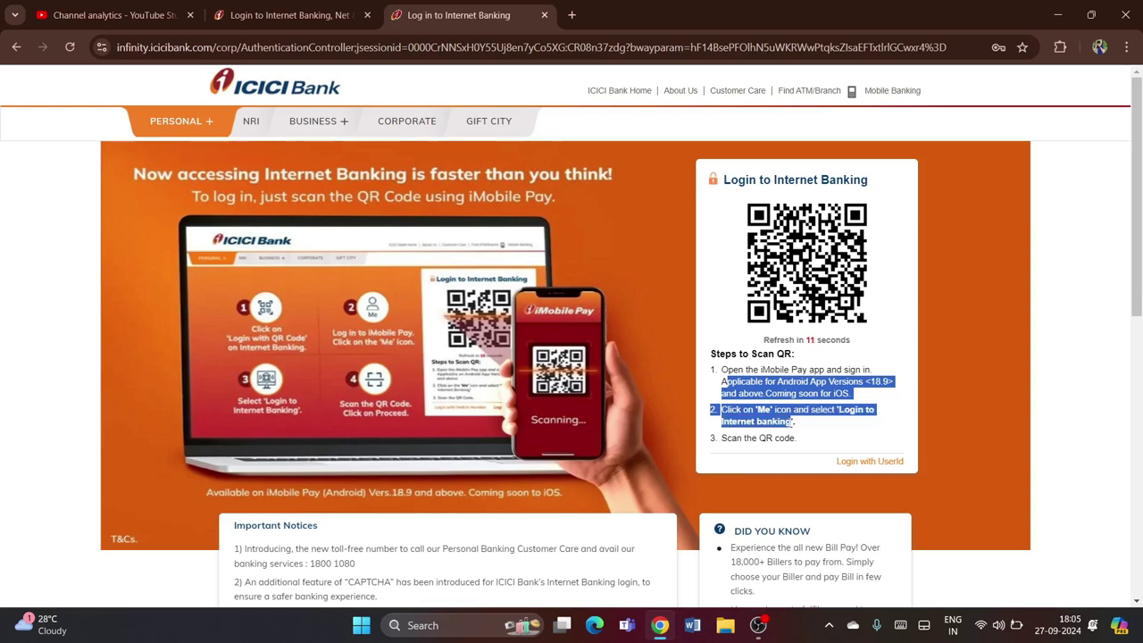
click(799, 432)
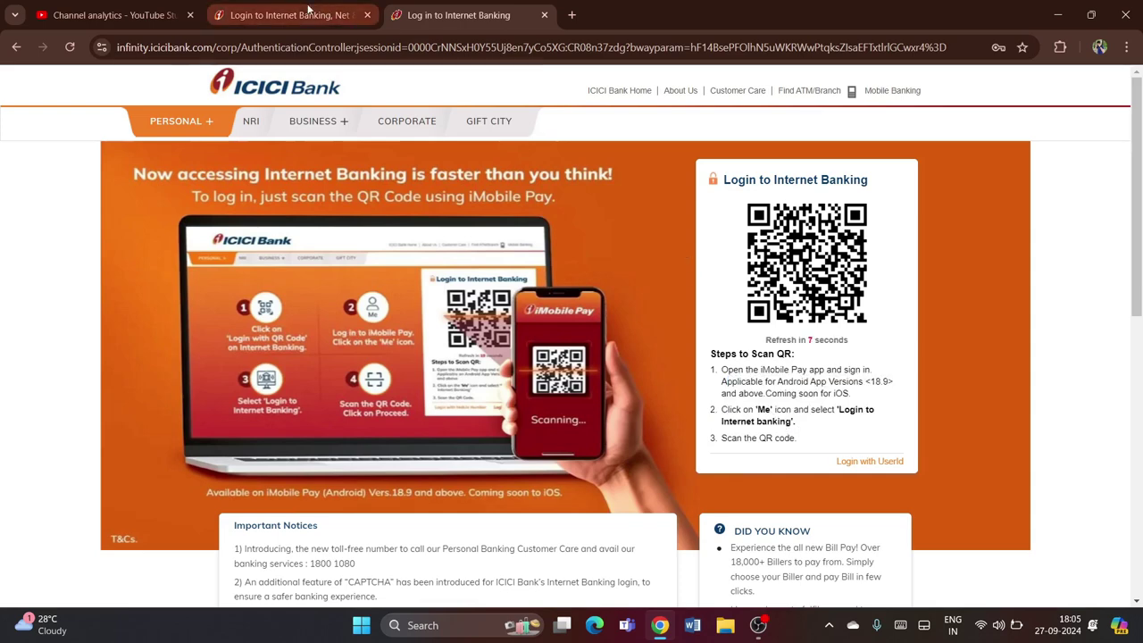
- Open the Personal internet banking login page from the bank's Internet Banking page
click(308, 13)
mouse_move(468, 141)
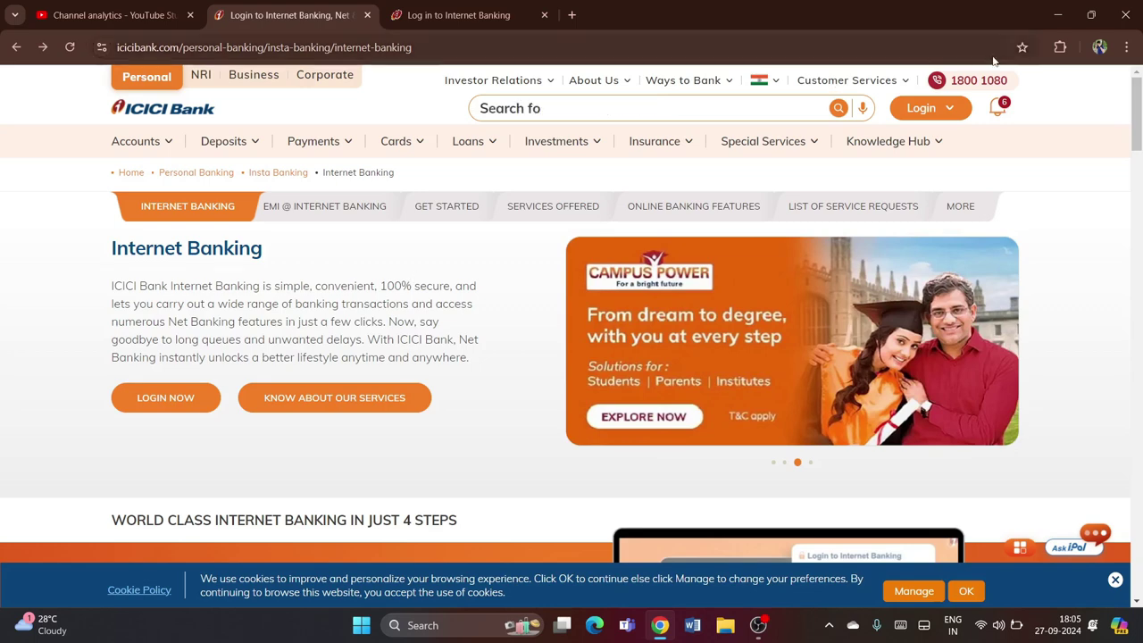
click(922, 108)
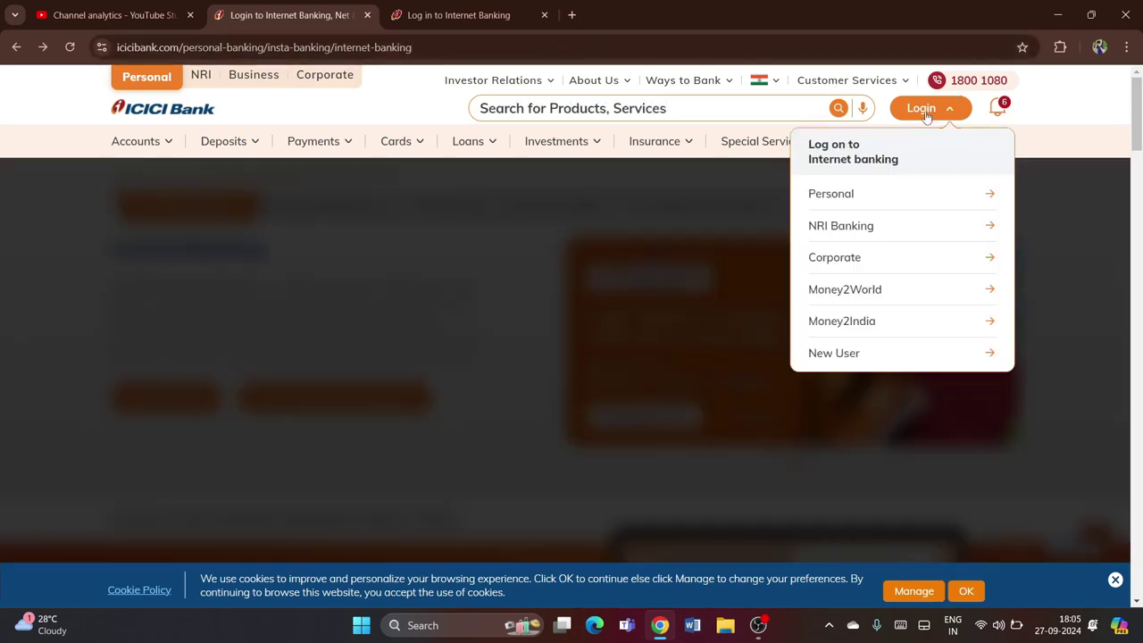
click(871, 197)
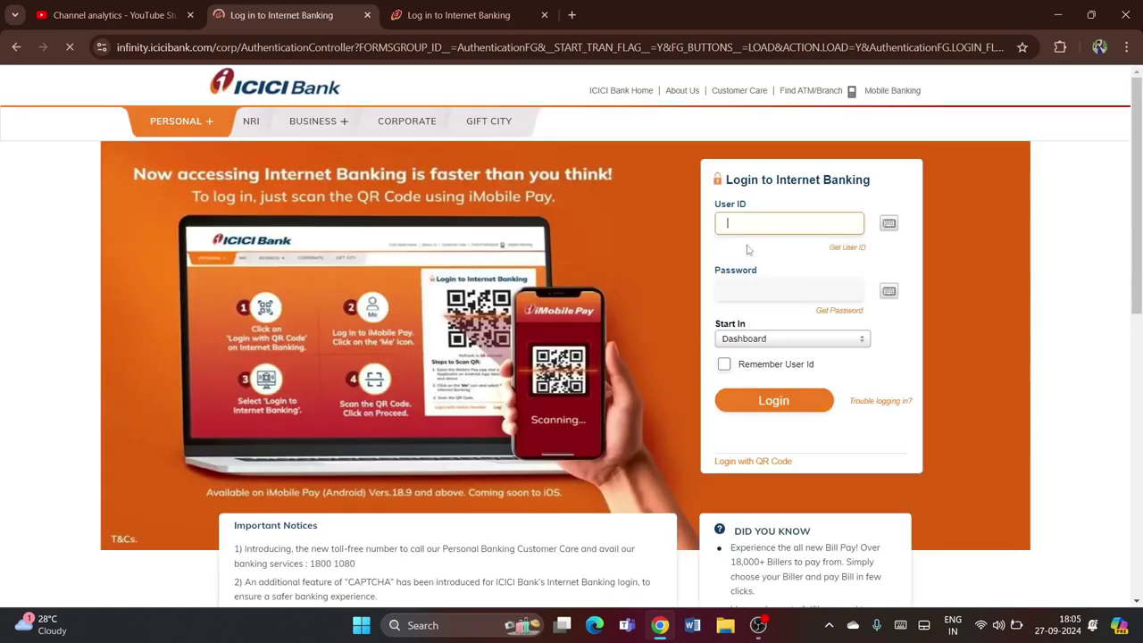
- Log in to internet banking with the user ID and account password, with Dashboard as the start page
click(757, 289)
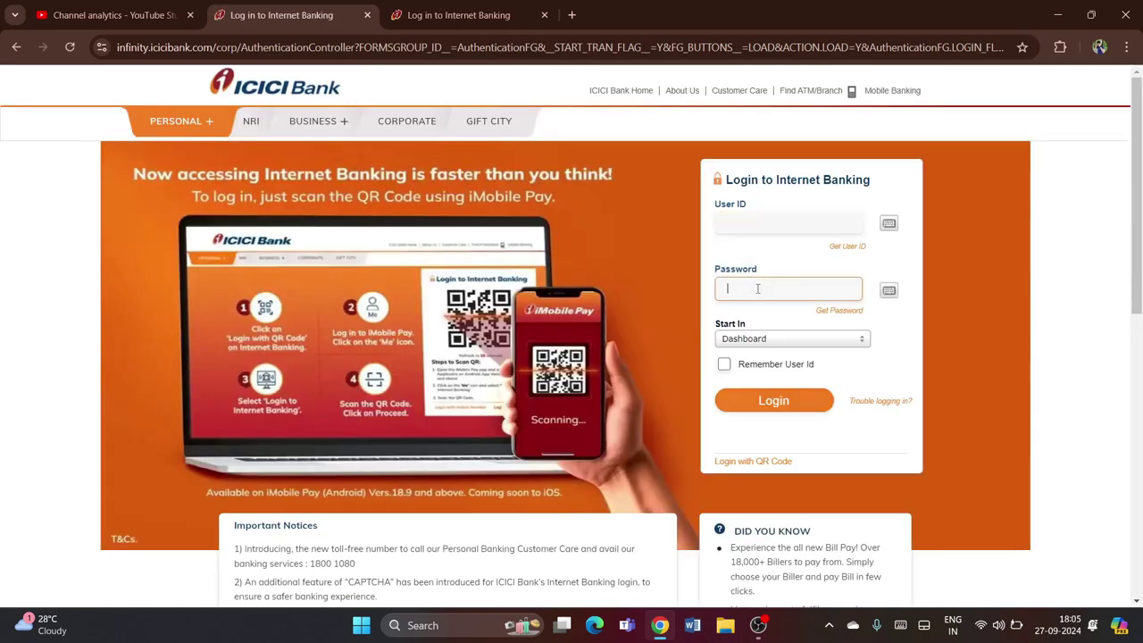
click(755, 339)
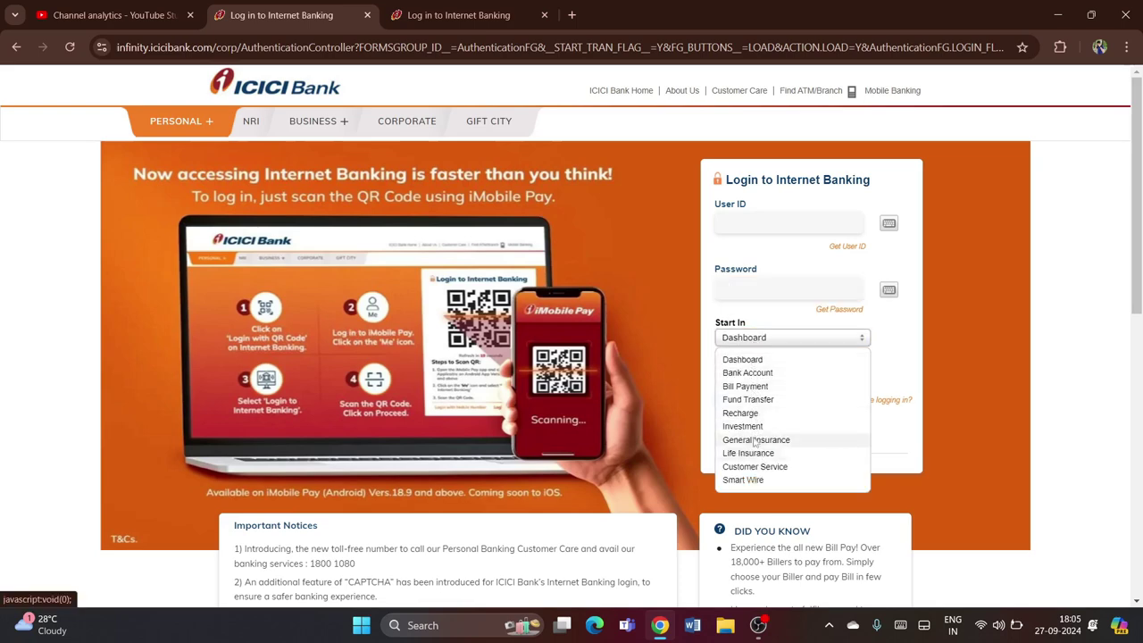
click(746, 359)
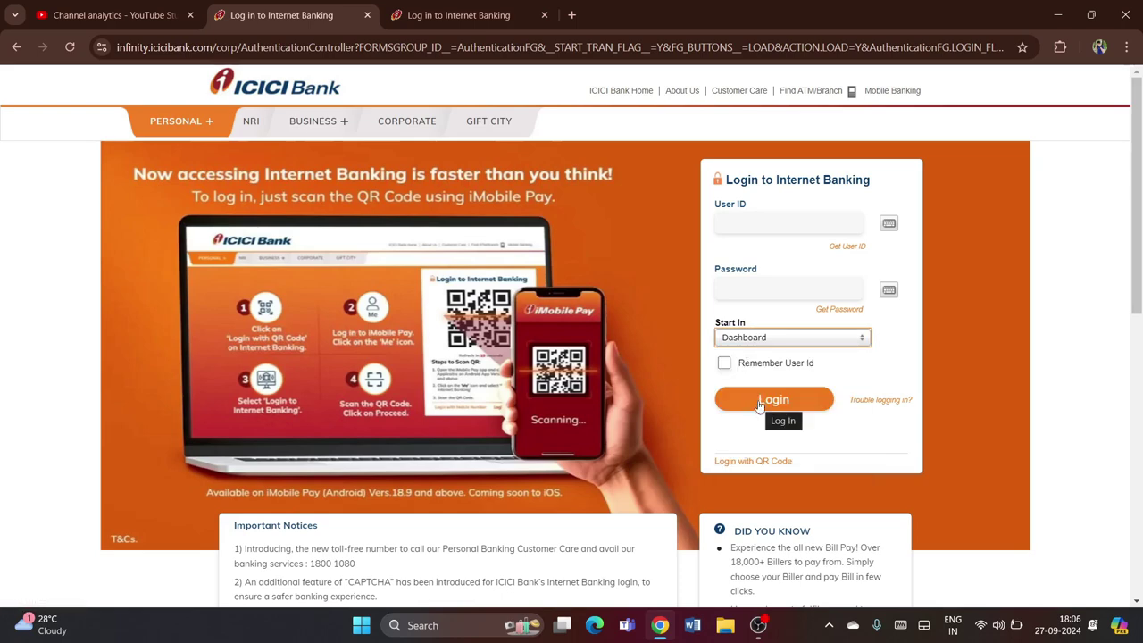
click(759, 404)
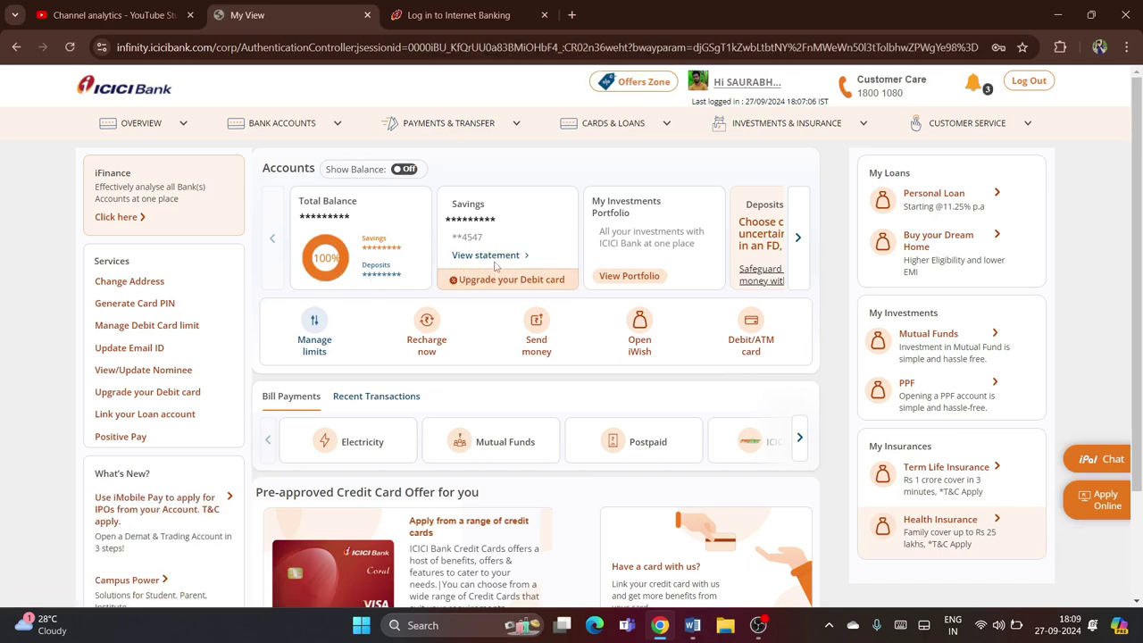
- Open the savings account's statement and set the transaction start date to 01/01/2024
click(496, 256)
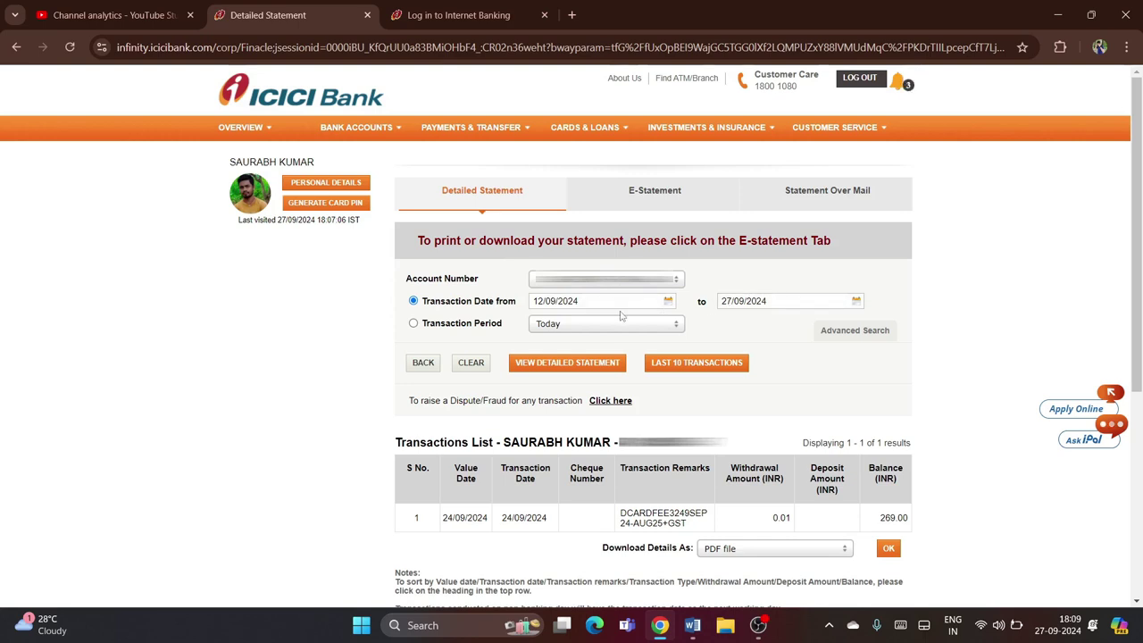
click(668, 302)
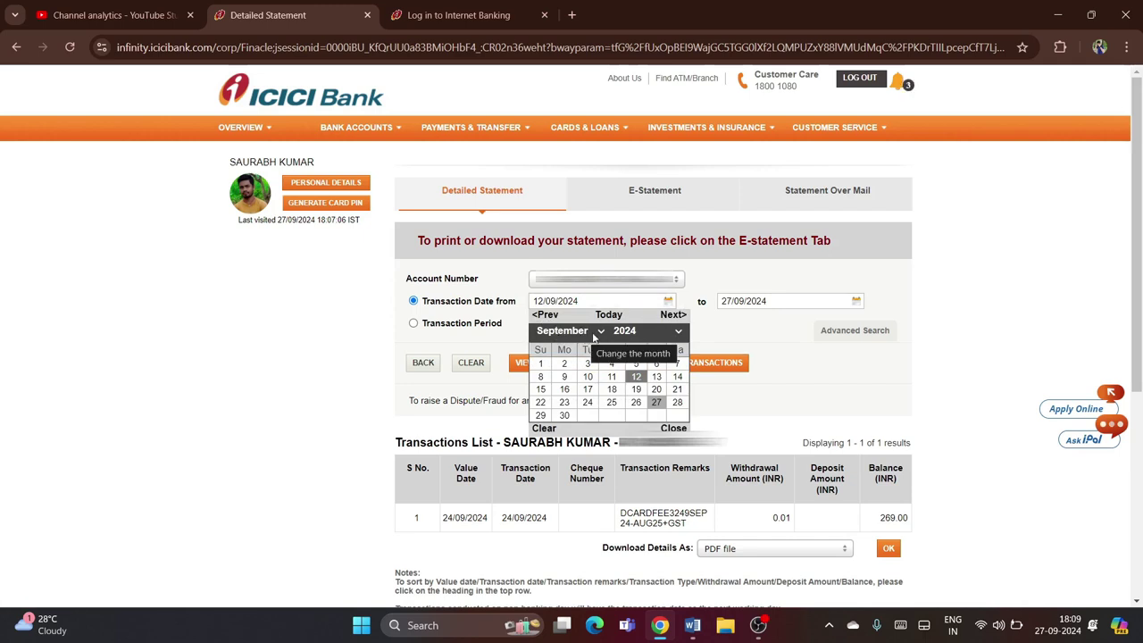
click(589, 336)
click(551, 347)
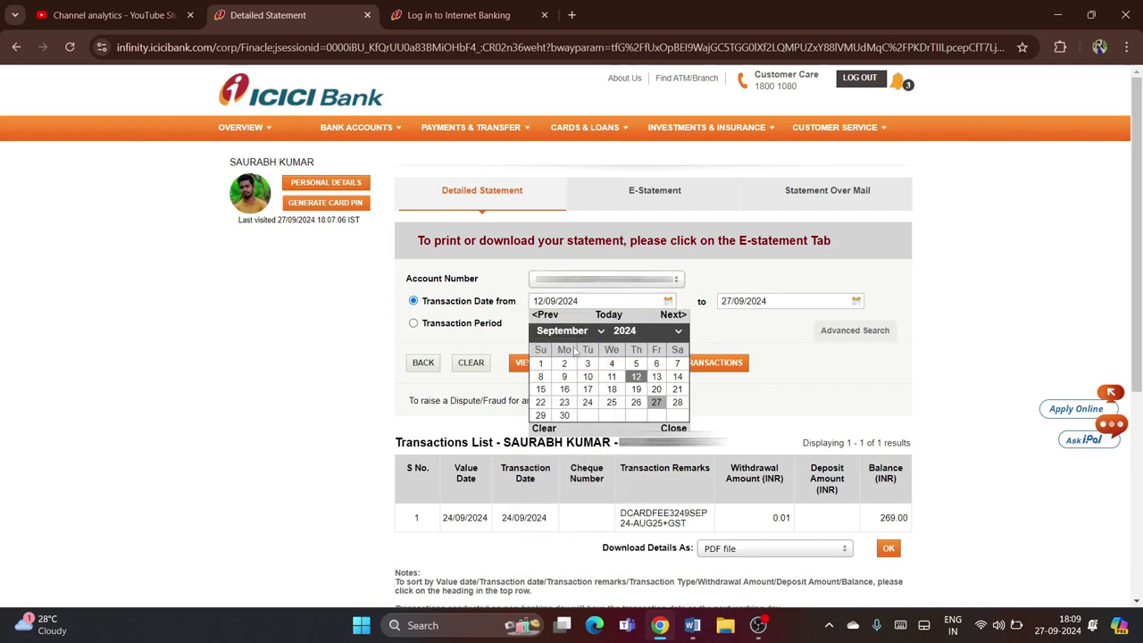
click(565, 363)
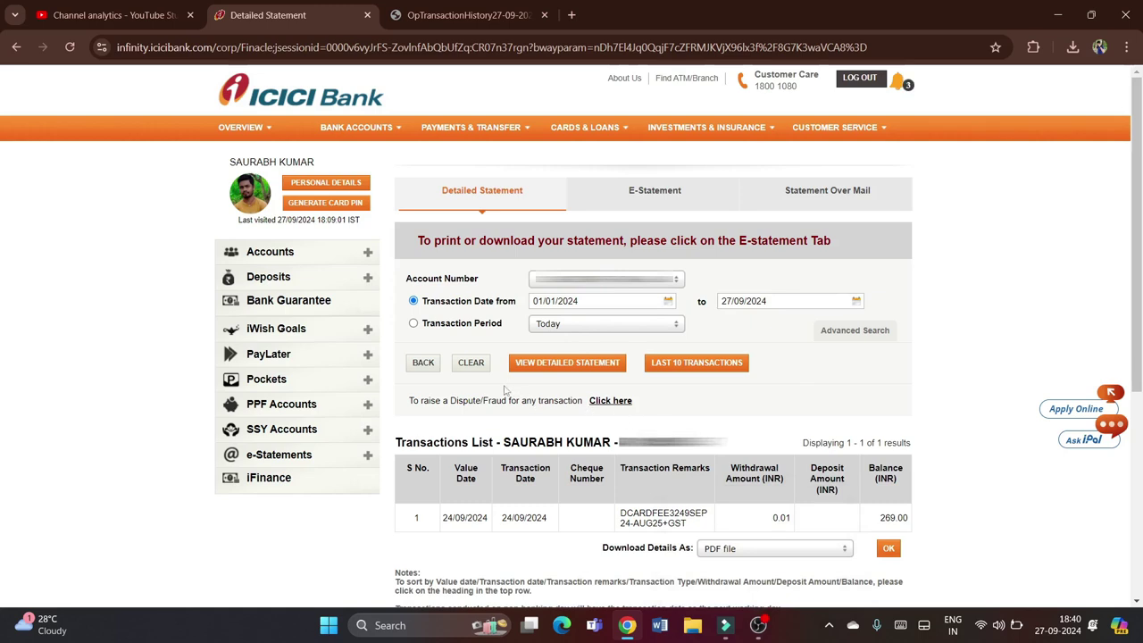
- Generate the detailed statement for the chosen date range and download it as a PDF file
click(585, 364)
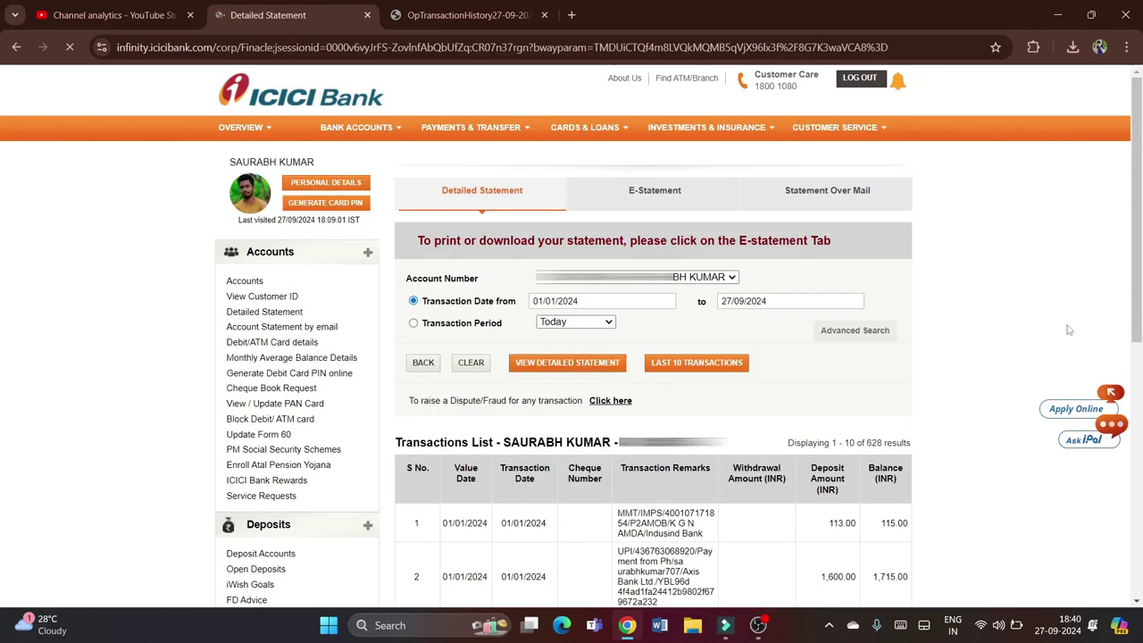
scroll(1132, 564, down, 7)
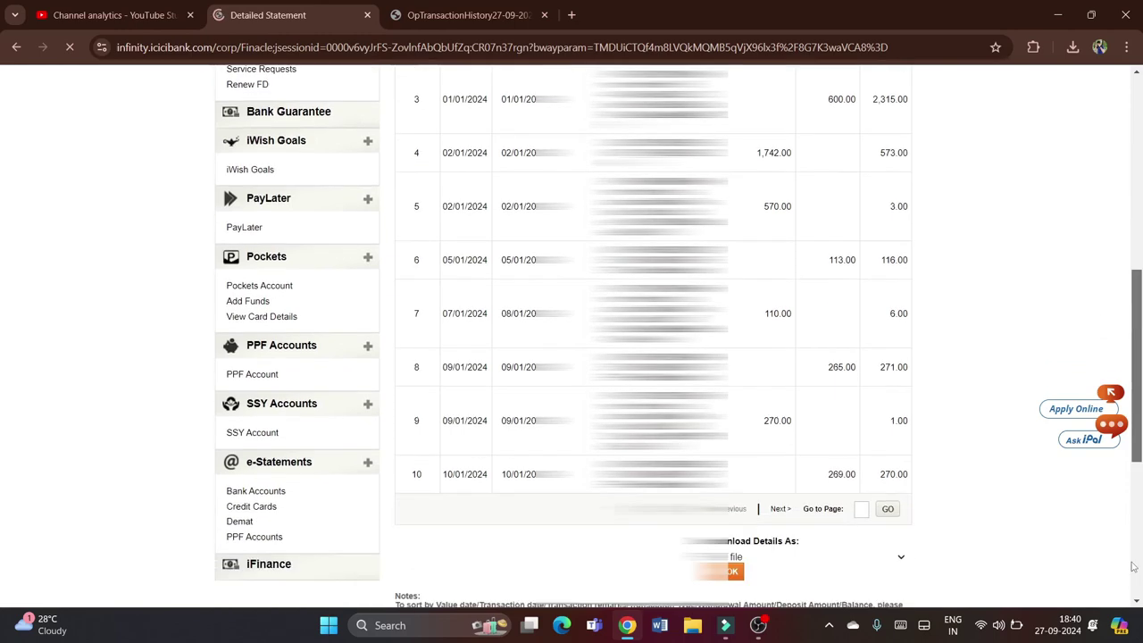
scroll(1132, 564, up, 5)
scroll(1134, 536, down, 7)
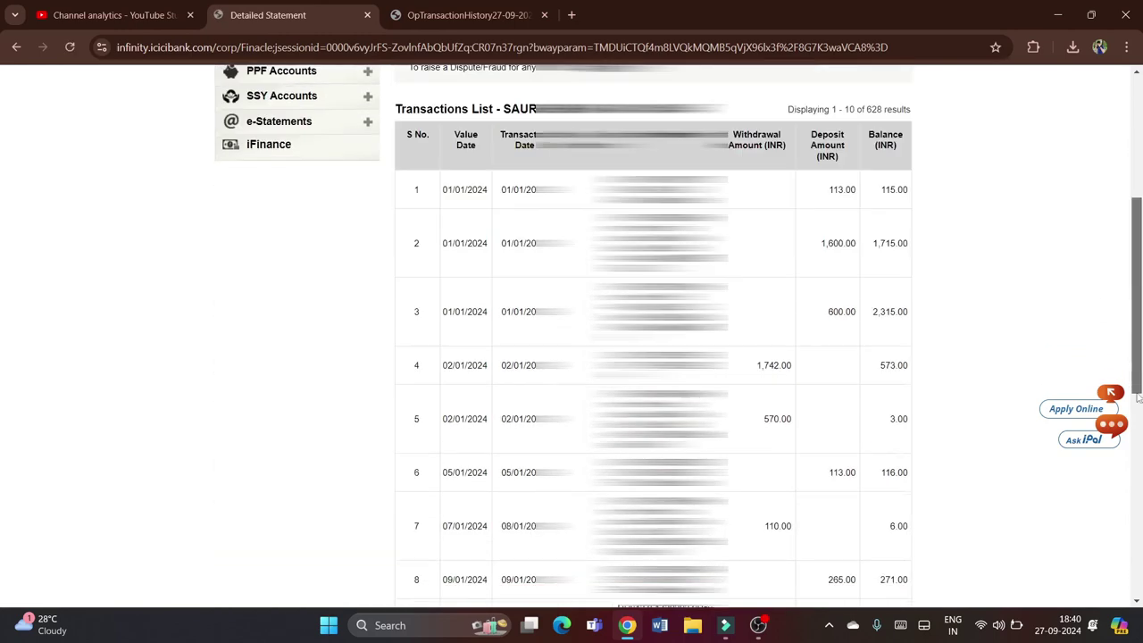
scroll(1135, 505, up, 1)
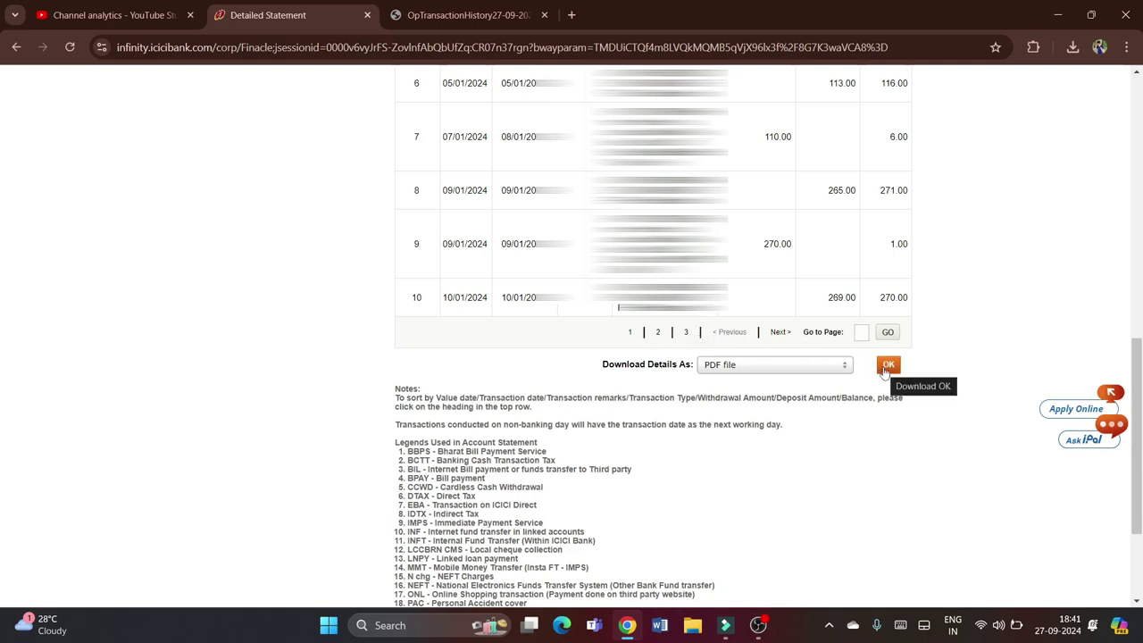
click(823, 373)
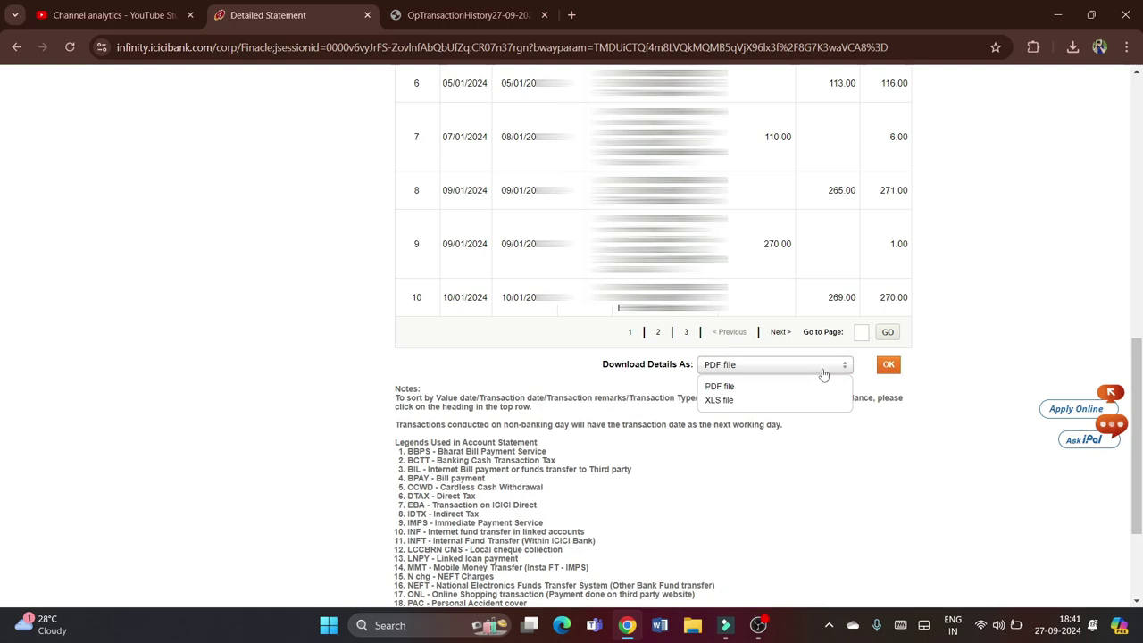
click(766, 387)
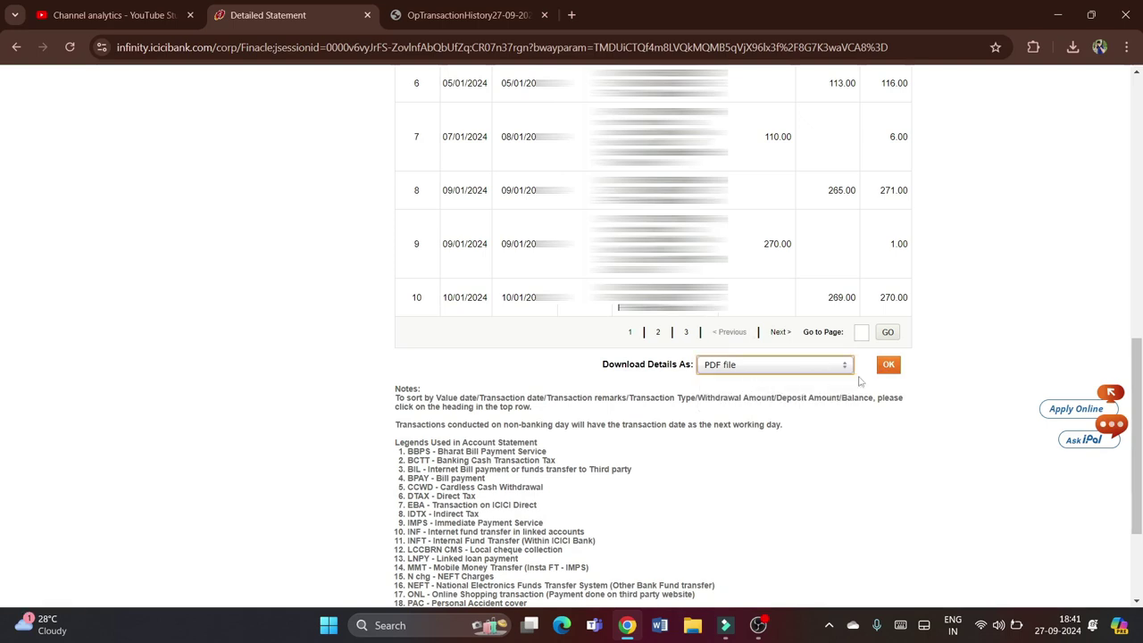
click(883, 373)
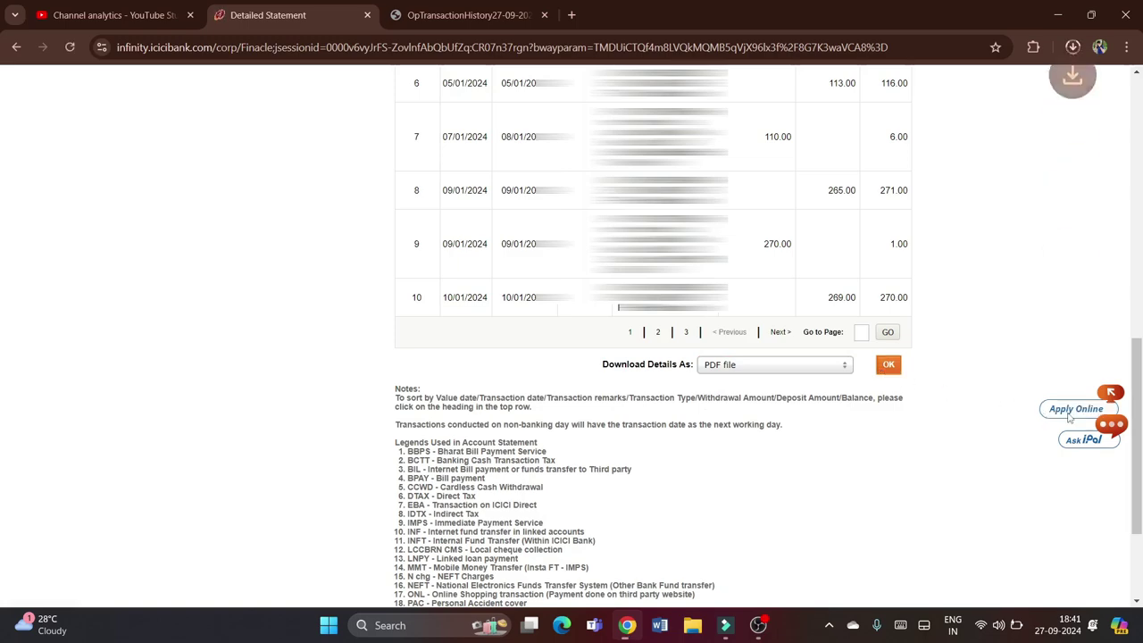
- Switch the statement search to Transaction Period FY 2023 - 24 and view that year's detailed statement
scroll(1137, 402, up, 3)
scroll(1137, 402, up, 5)
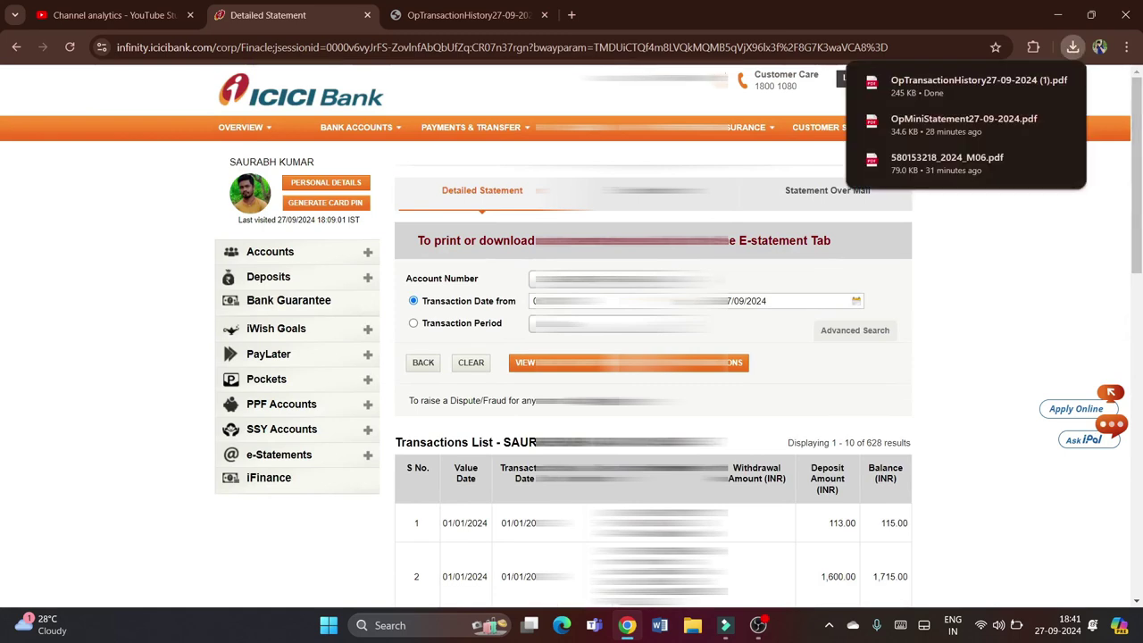
click(414, 325)
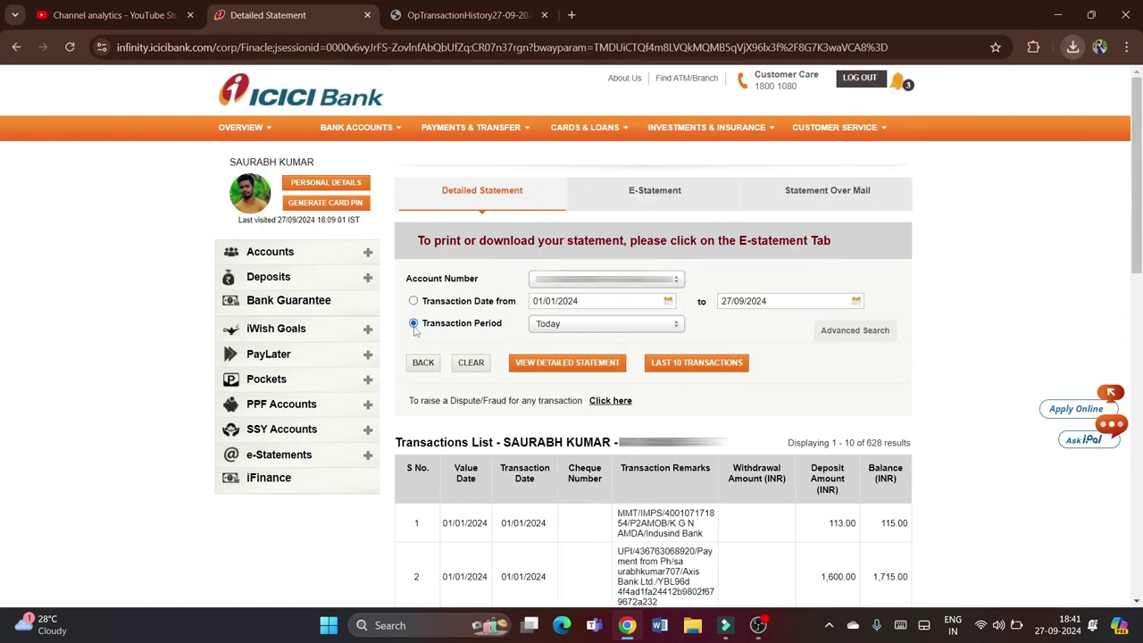
click(570, 326)
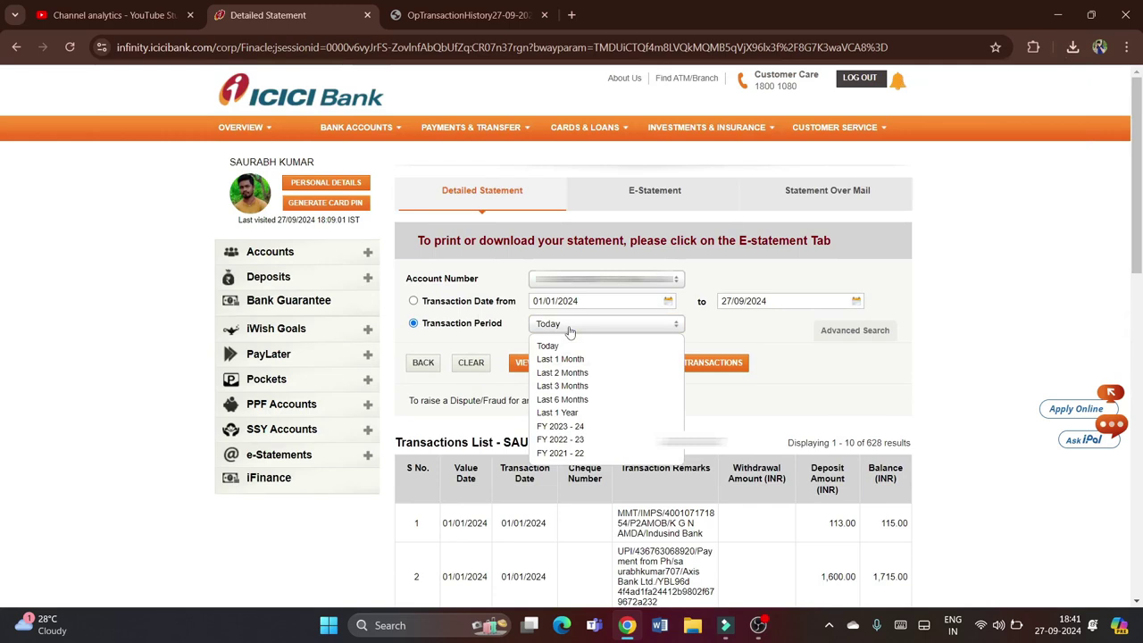
click(561, 347)
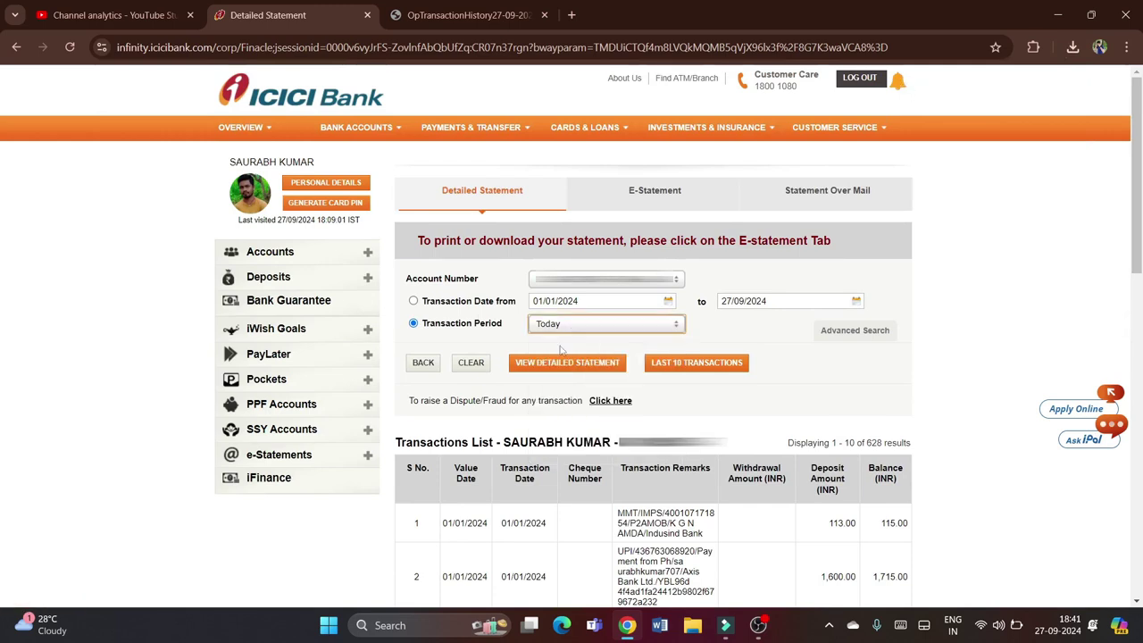
click(595, 329)
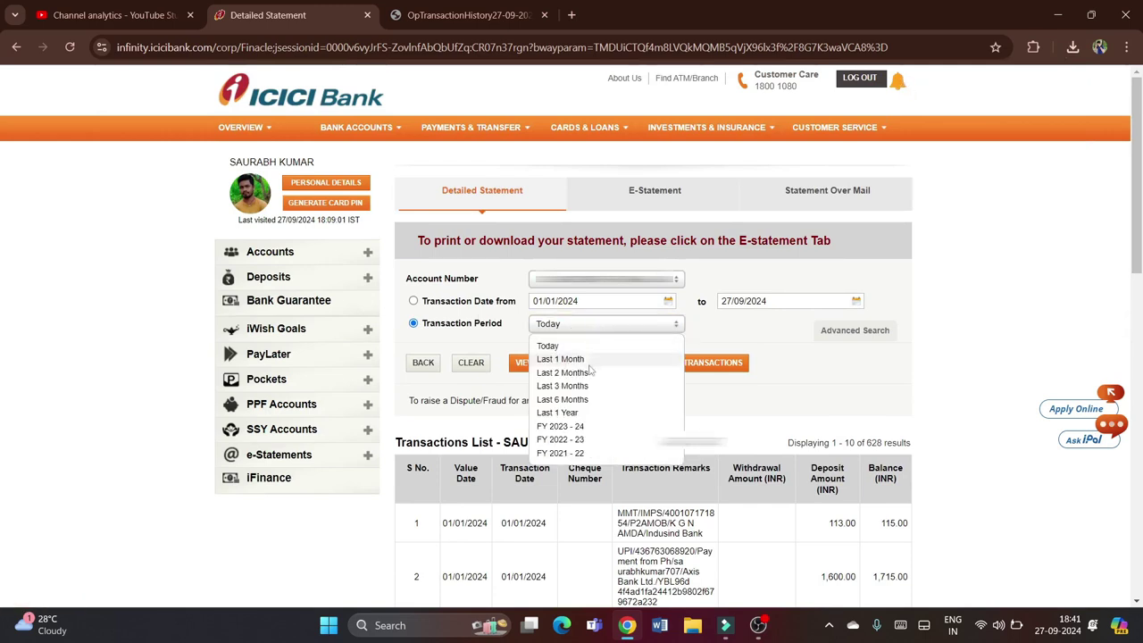
click(581, 428)
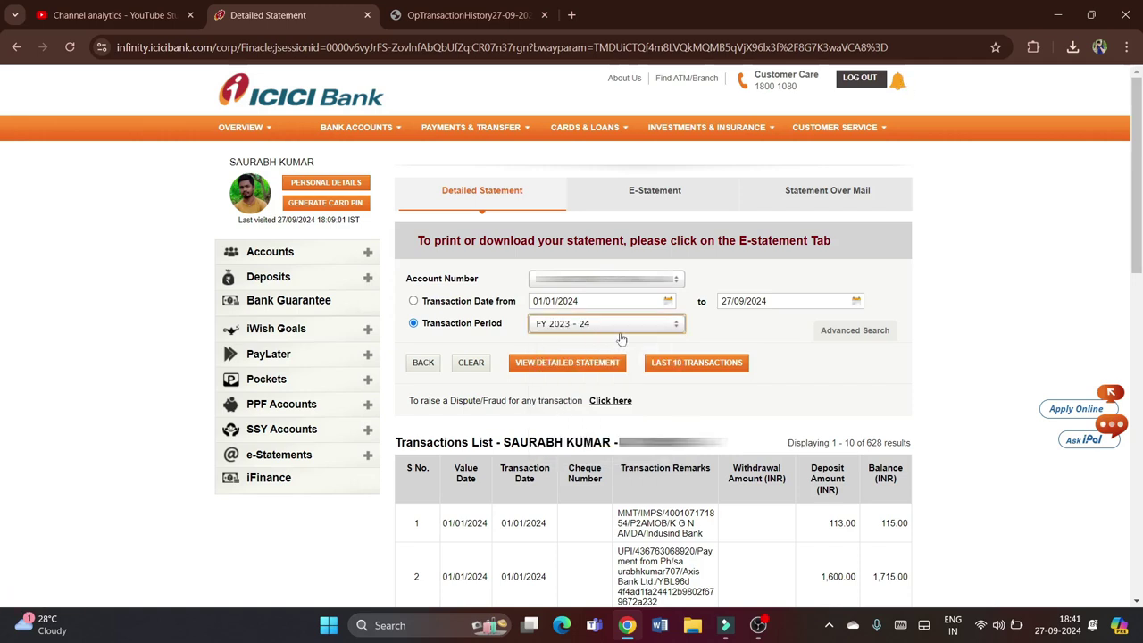
click(578, 366)
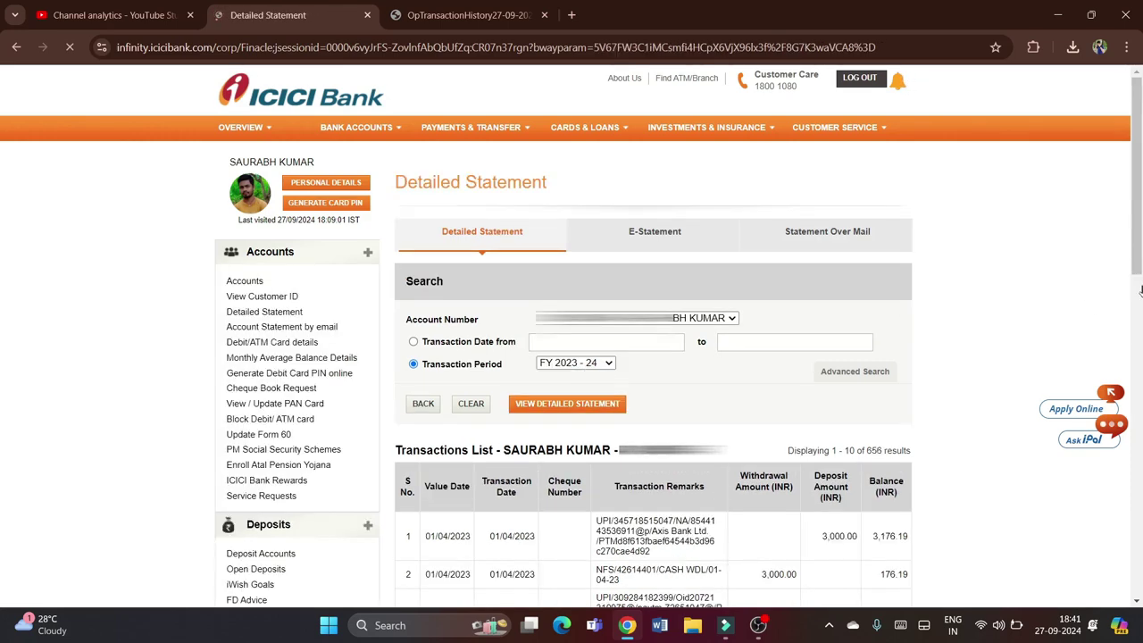
drag(1141, 225, 1124, 433)
scroll(1124, 433, up, 4)
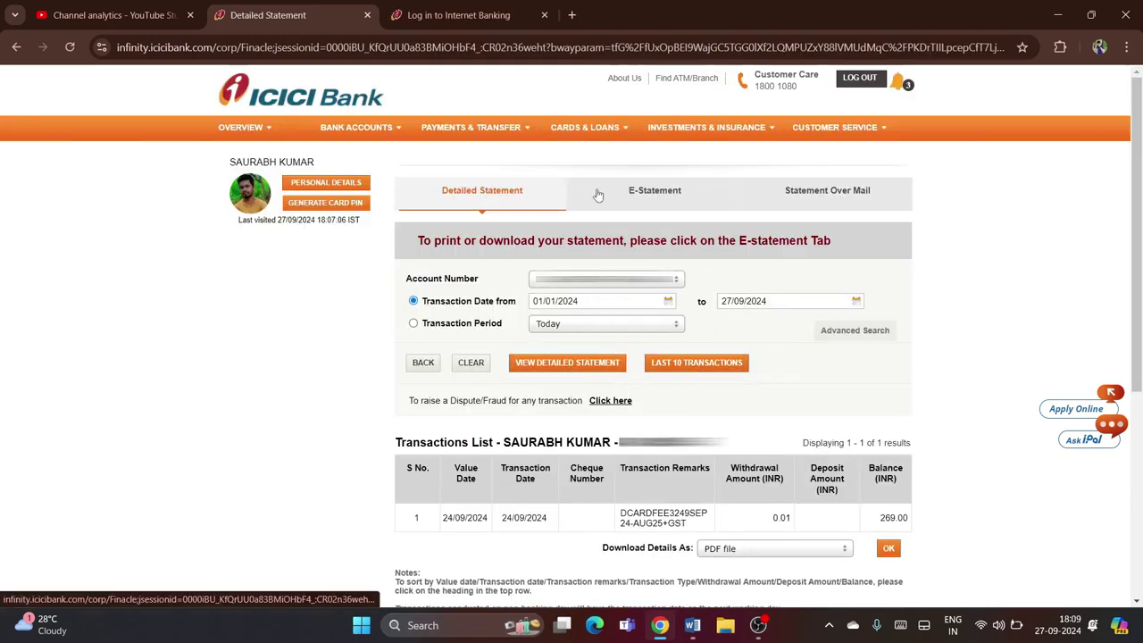
- Open the bank account e-Statements and download the June 2024 statement as a PDF
click(657, 193)
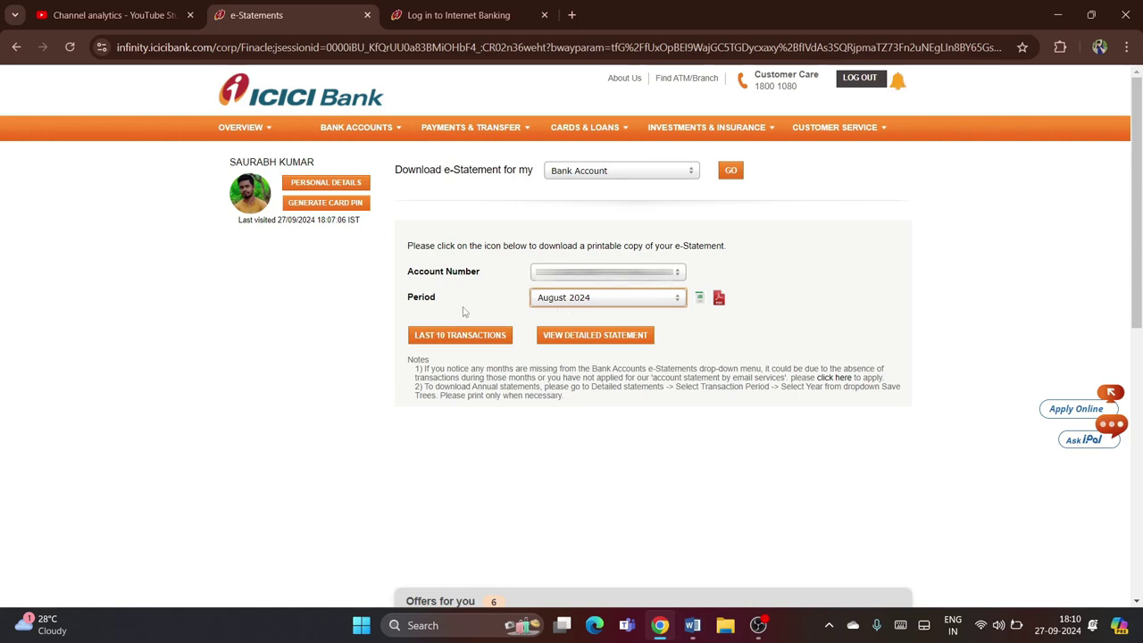
click(595, 299)
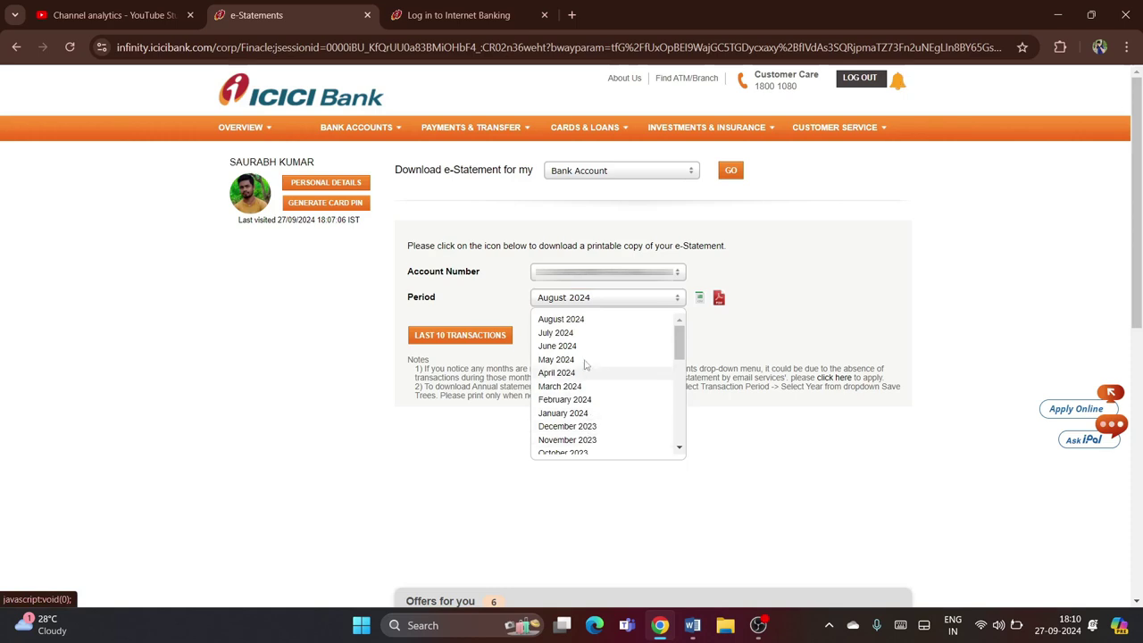
click(582, 332)
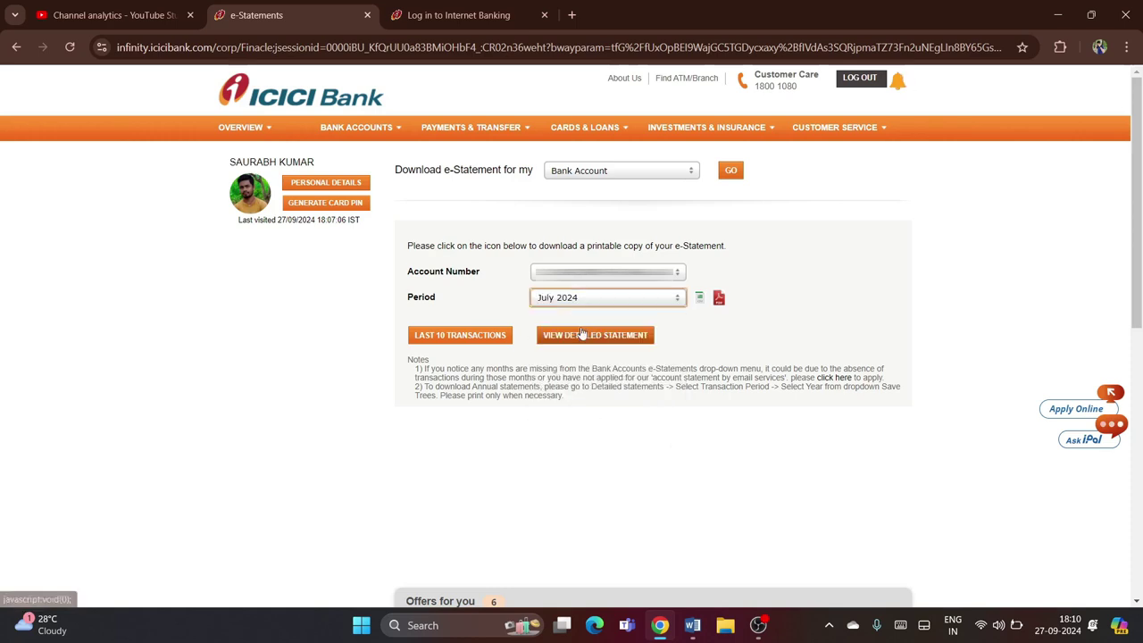
key(Down)
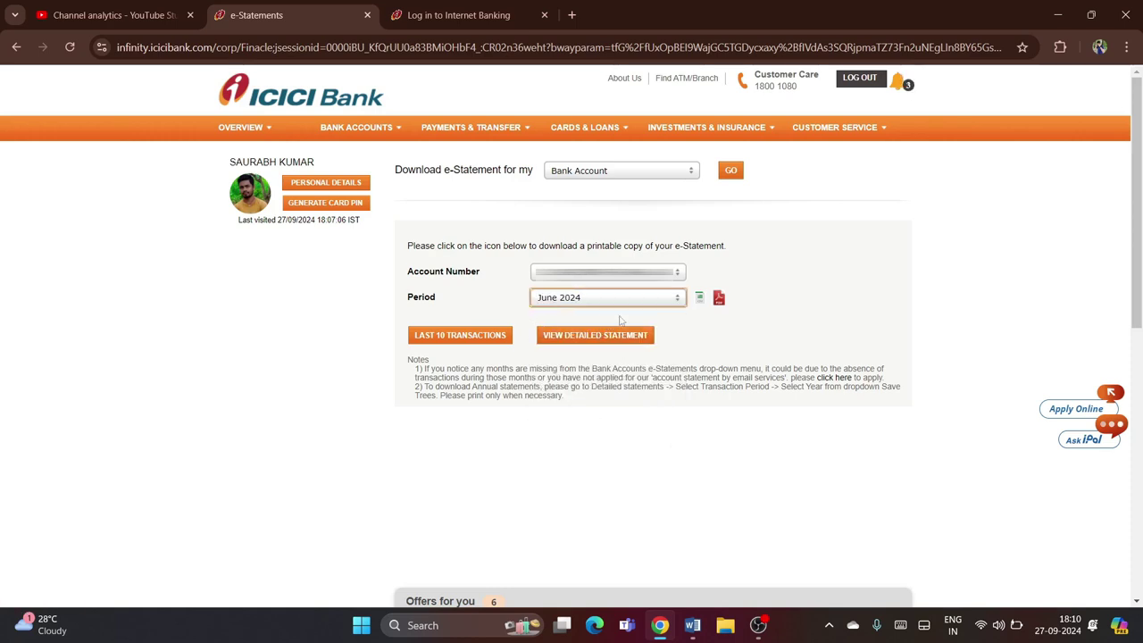
click(719, 301)
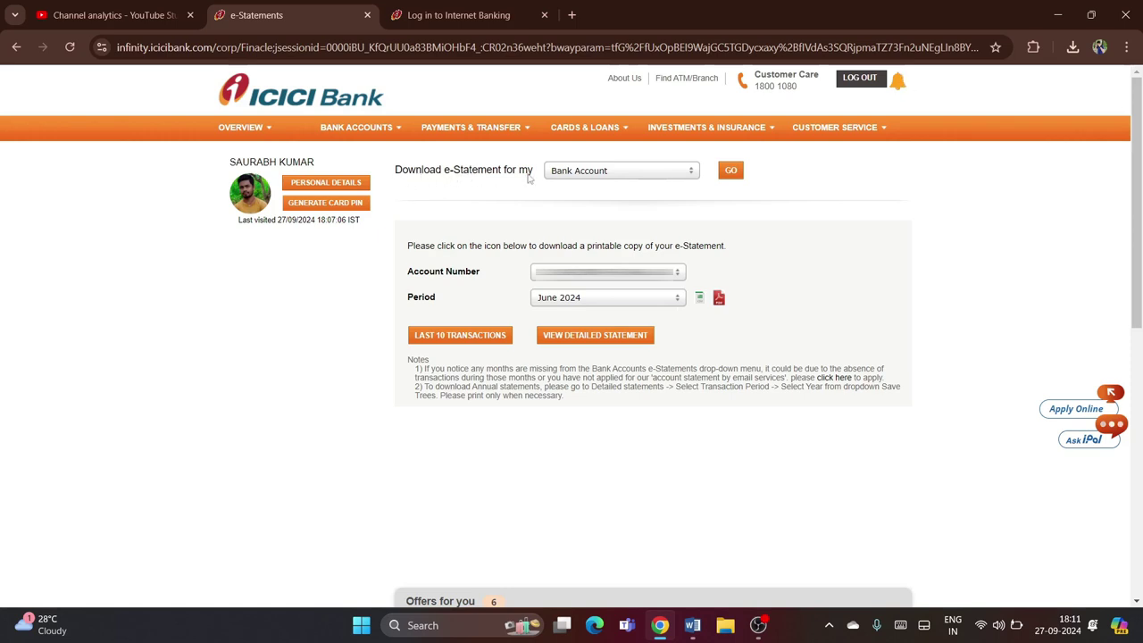
- Switch the e-Statement download from Bank Account to Credit Card and open its page
click(630, 176)
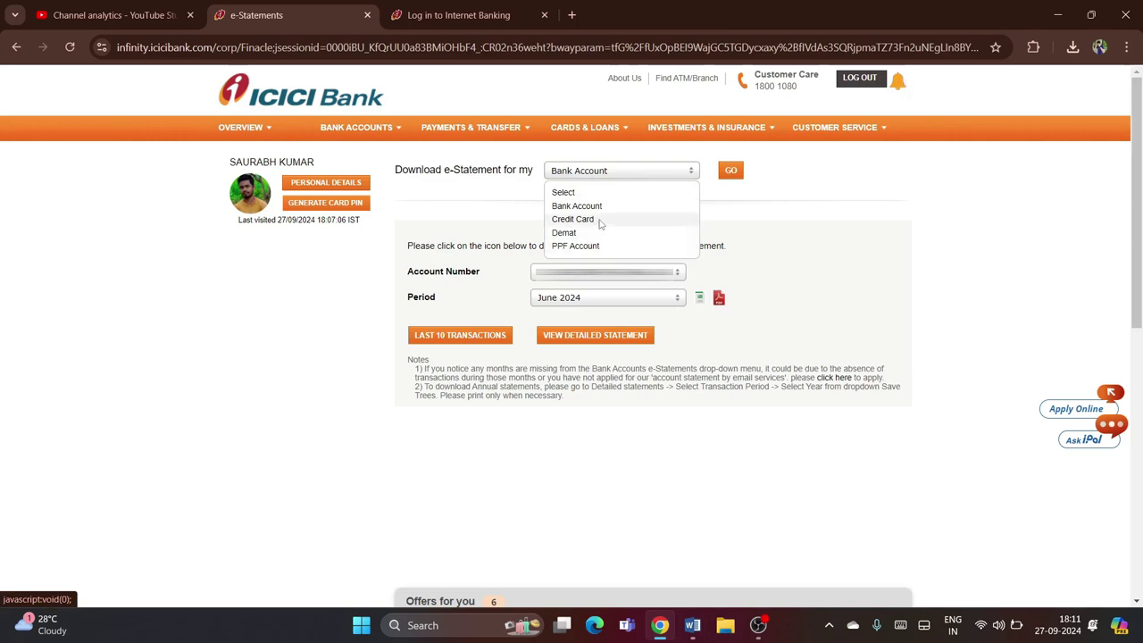
click(600, 223)
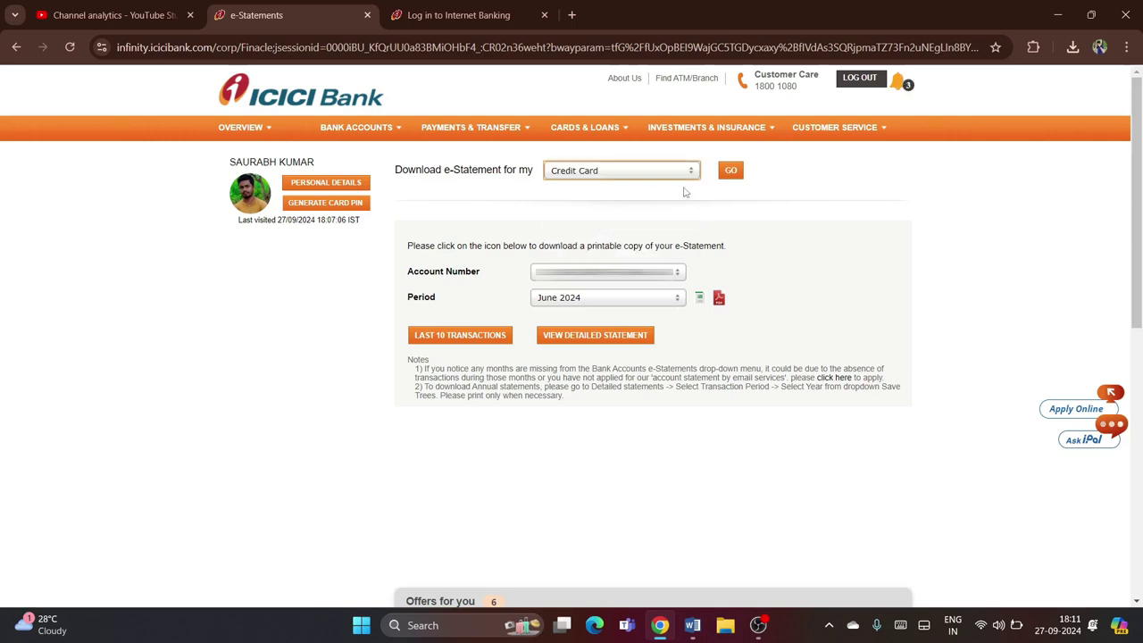
click(728, 175)
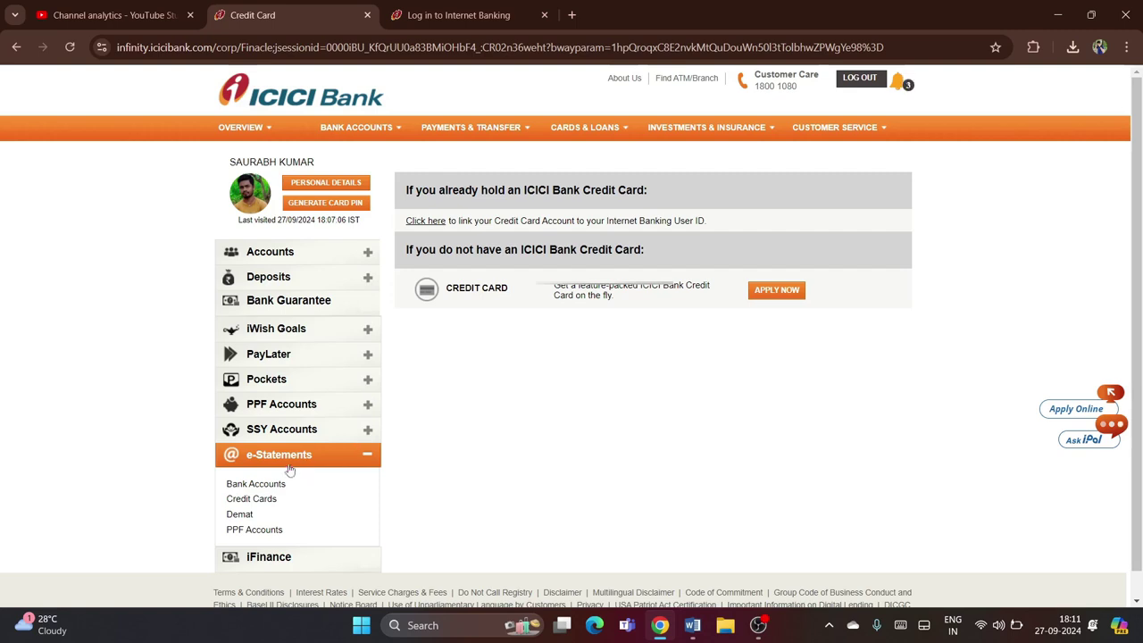
- Return to the bank account e-Statements and open the Statement Over Mail form from the detailed statement
click(268, 486)
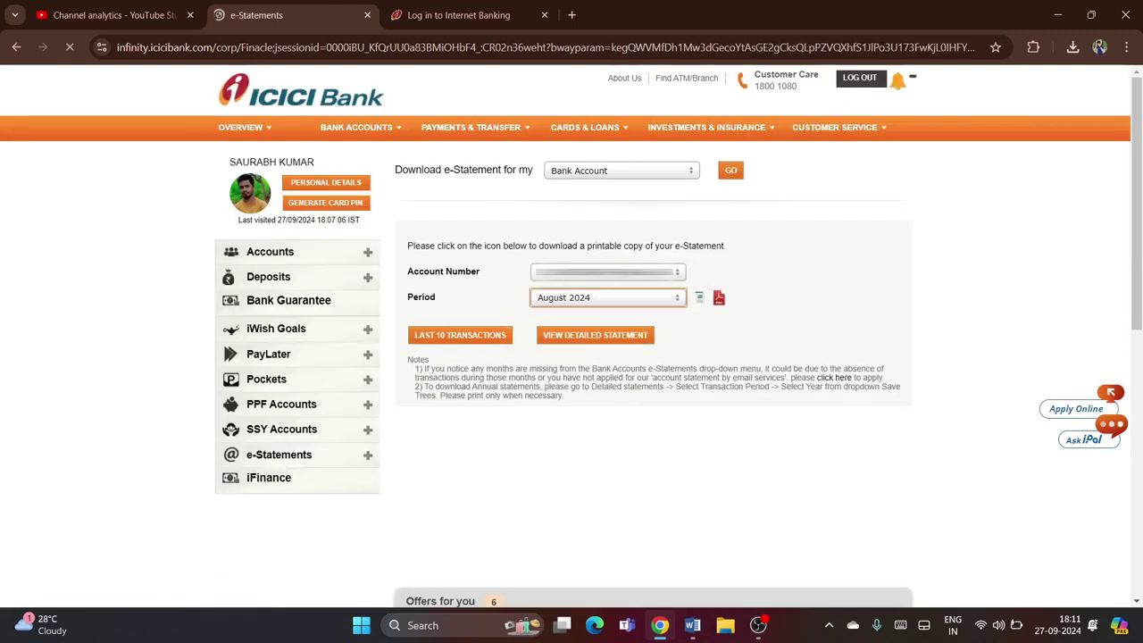
click(596, 339)
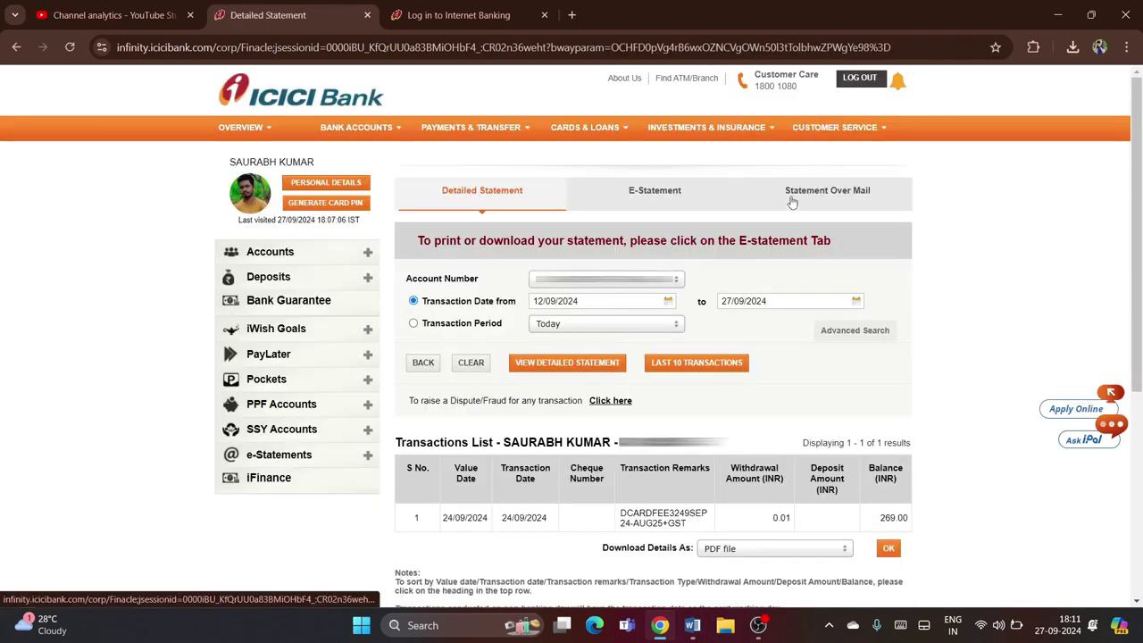
click(827, 198)
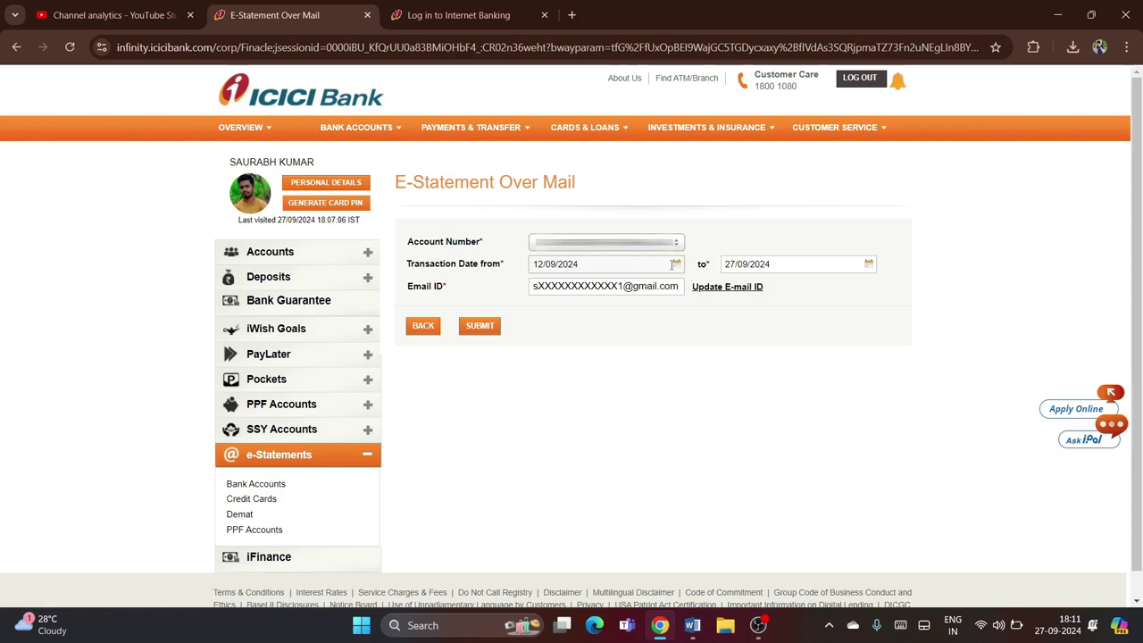
- Set the e-mailed statement's start date to 01/01/2024, submit the request and highlight its reference number
click(676, 264)
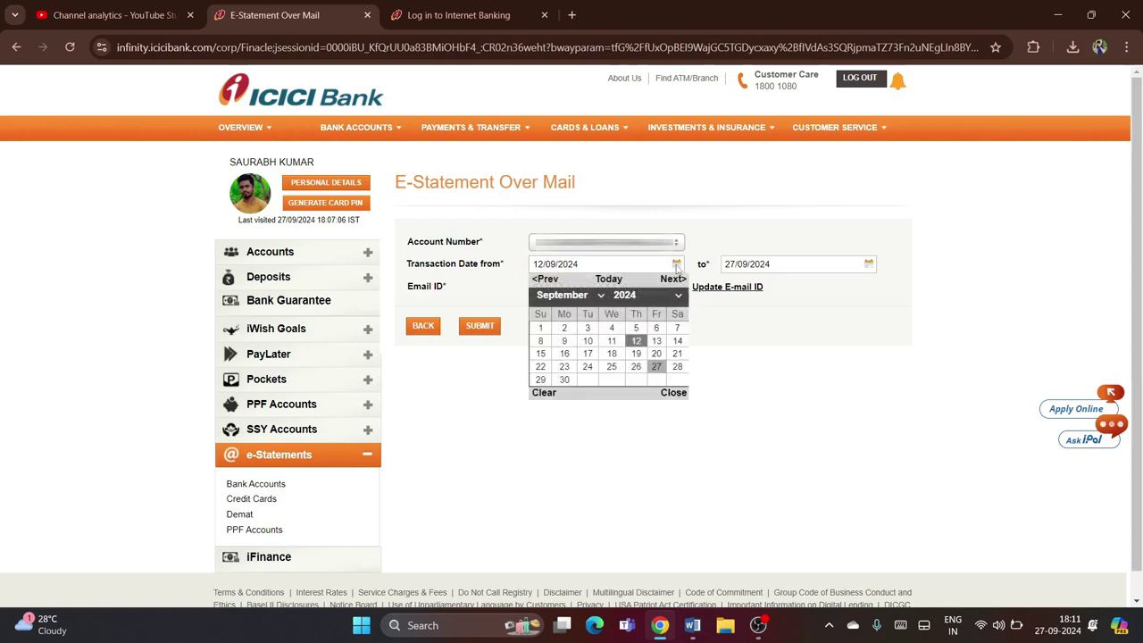
click(556, 295)
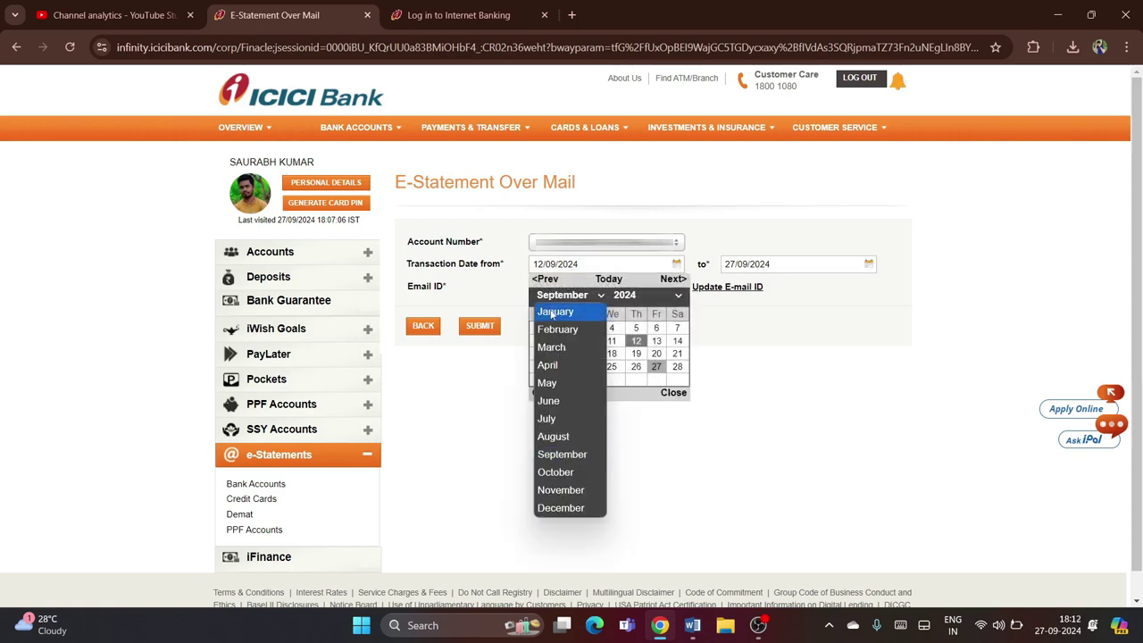
key(Escape)
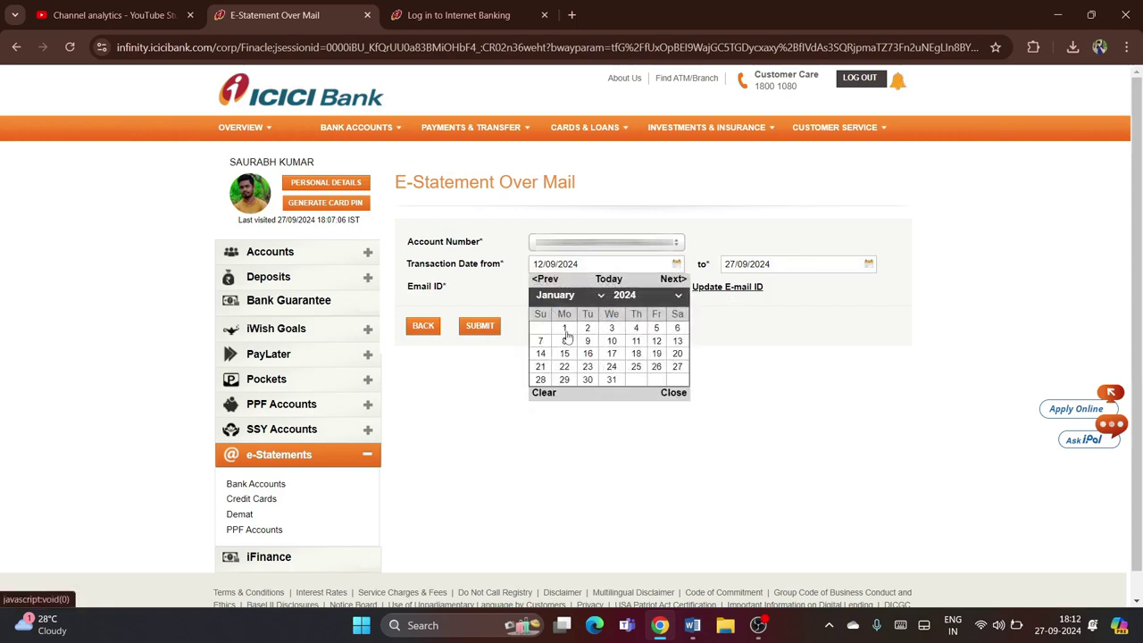
click(564, 329)
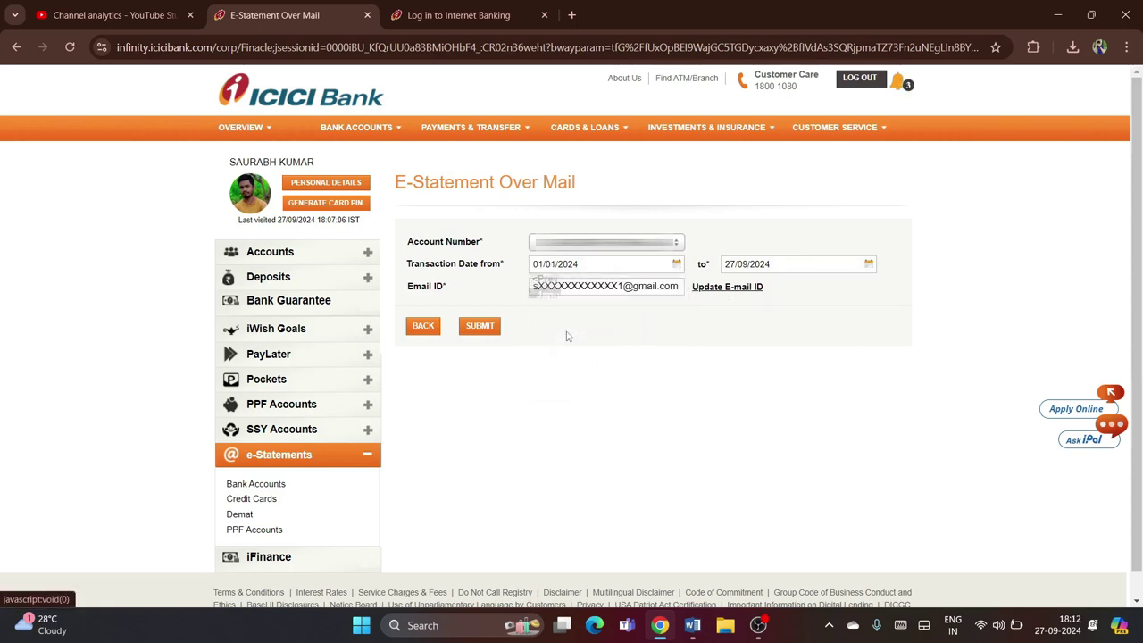
click(472, 329)
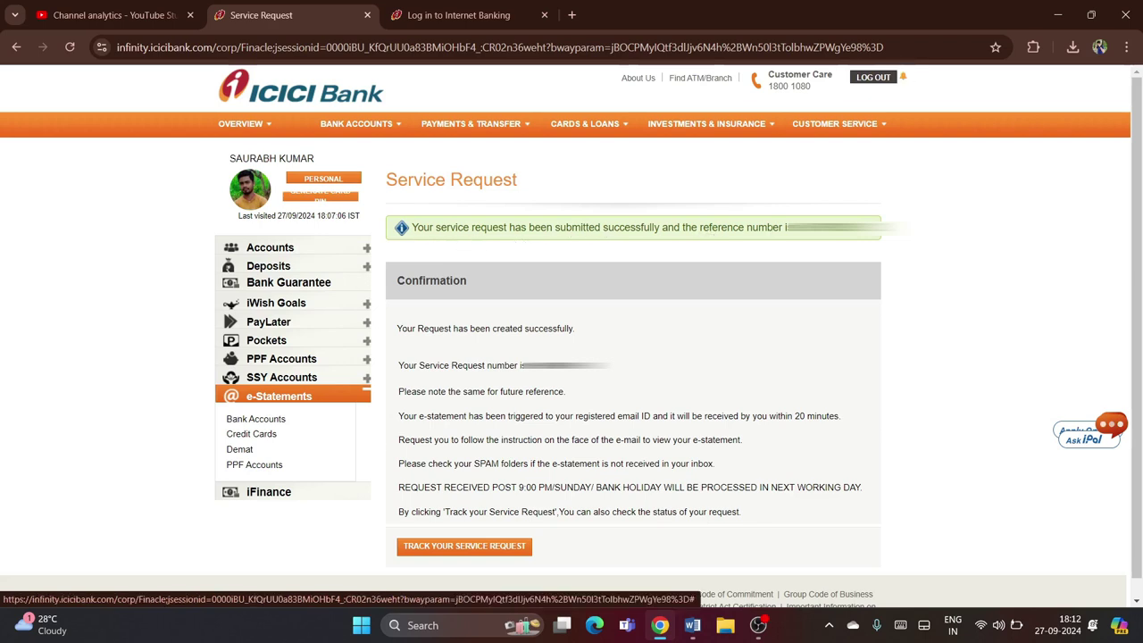
drag(788, 229, 876, 241)
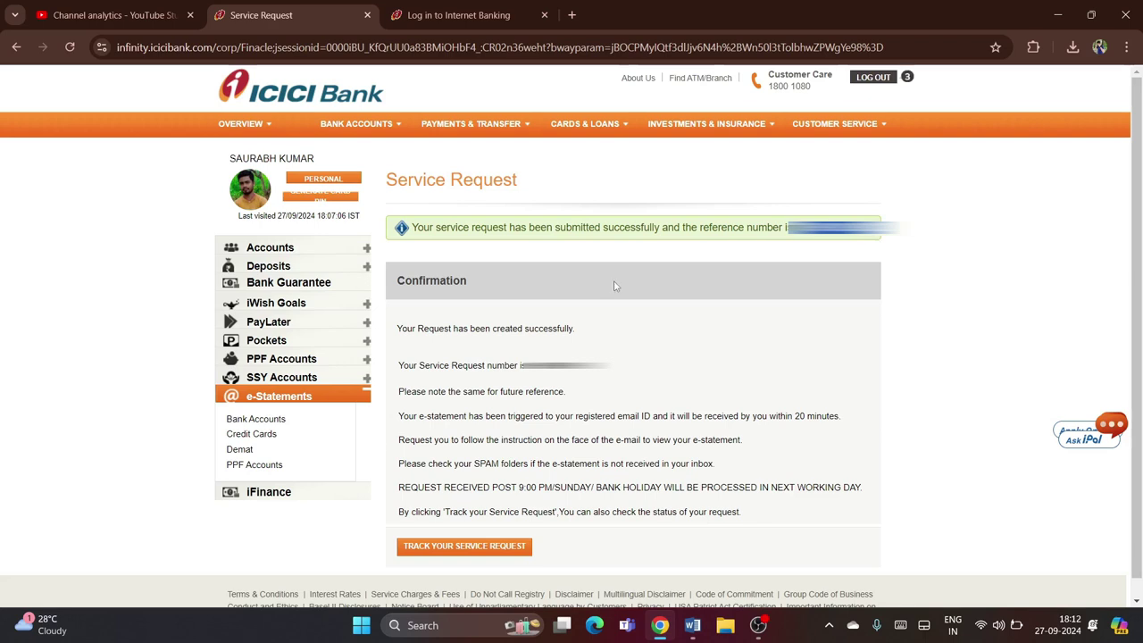
- Reopen the bank account's detailed statement from the e-Statements and view the last 10 transactions
click(294, 425)
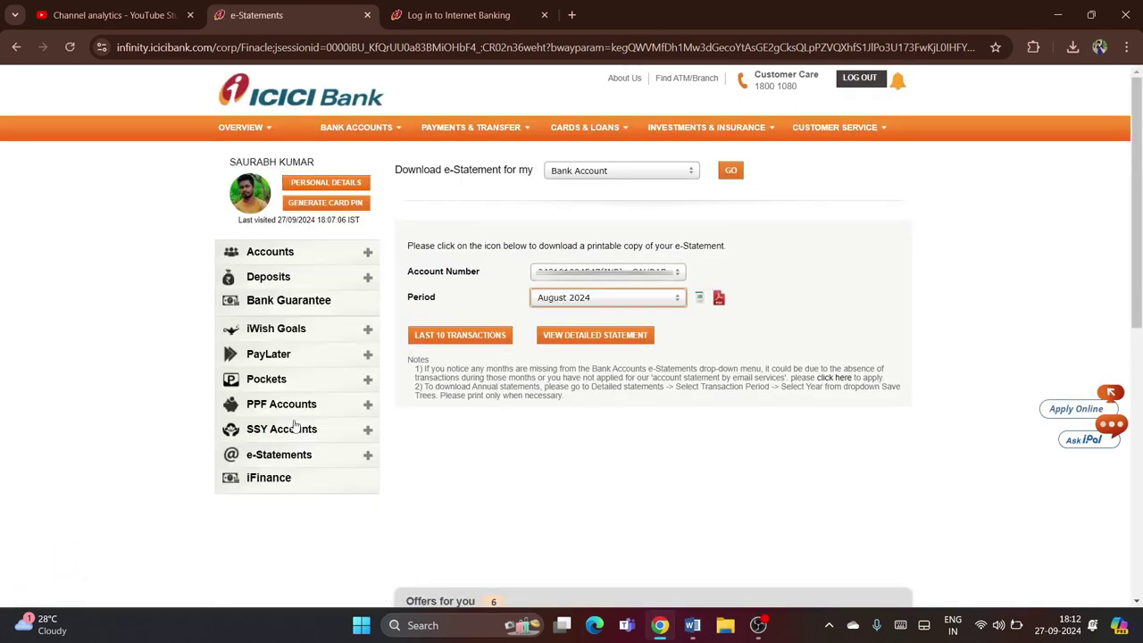
click(613, 337)
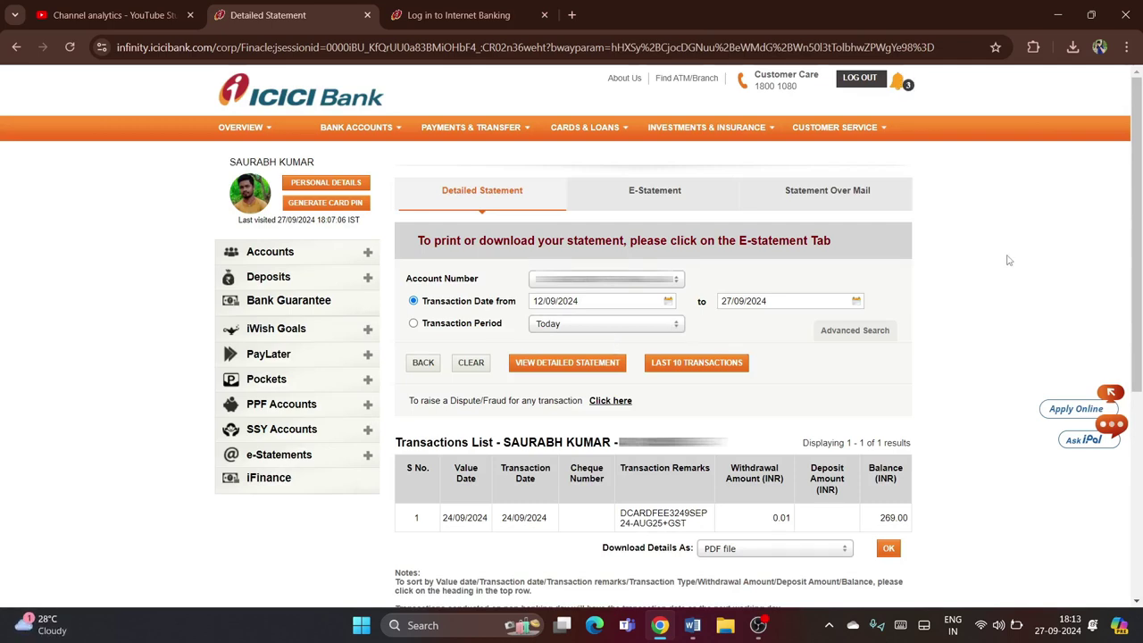
drag(1137, 223, 1136, 313)
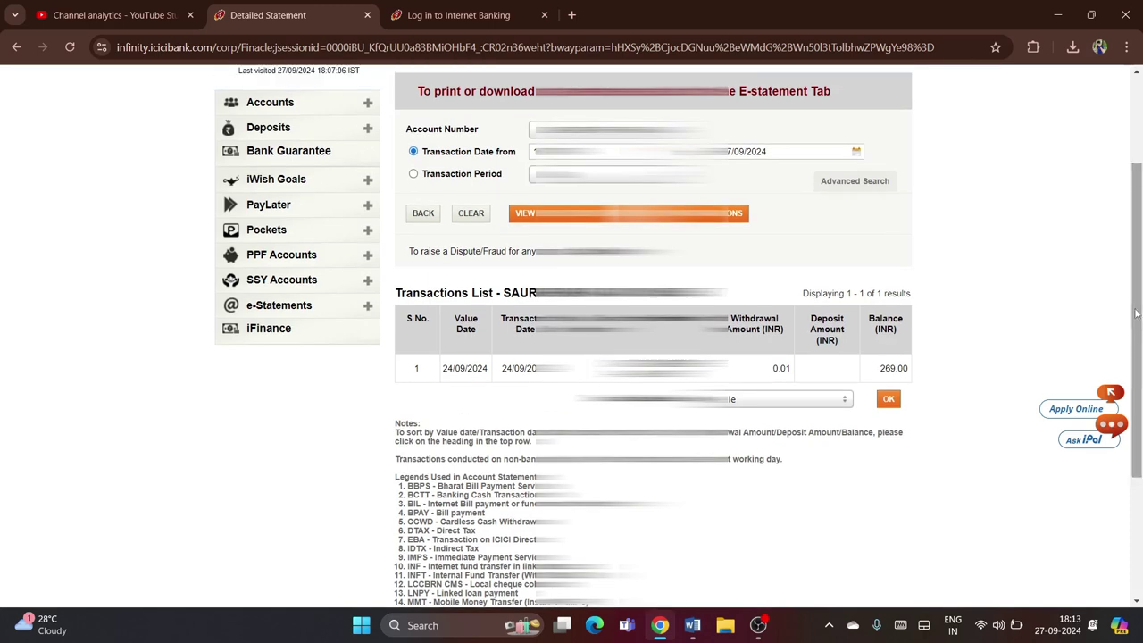
click(712, 220)
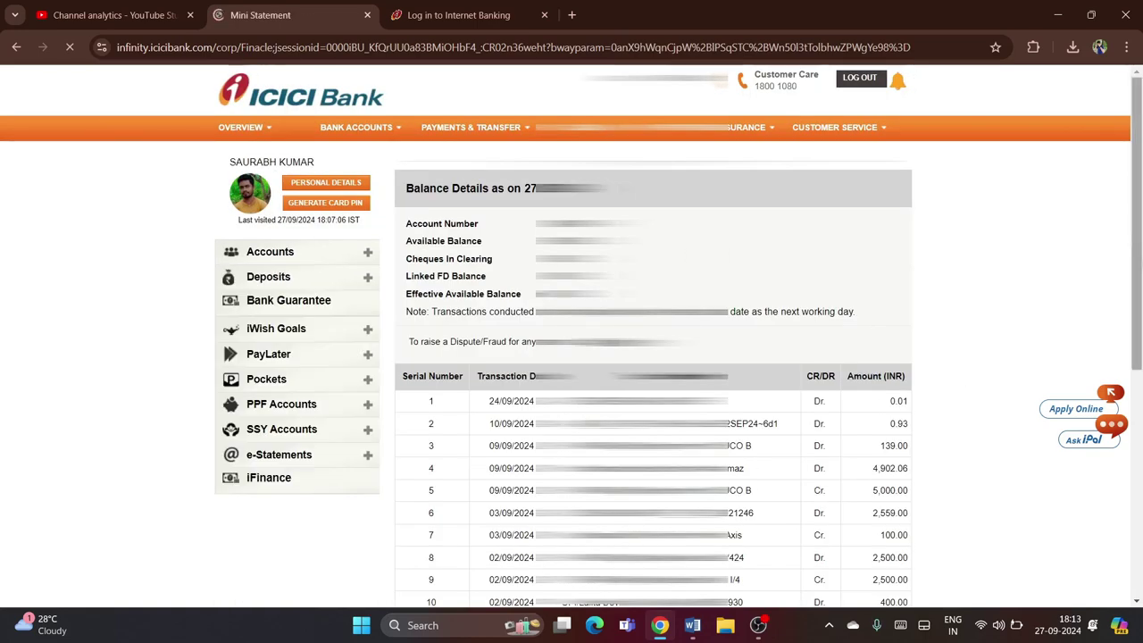
drag(1138, 300, 1140, 190)
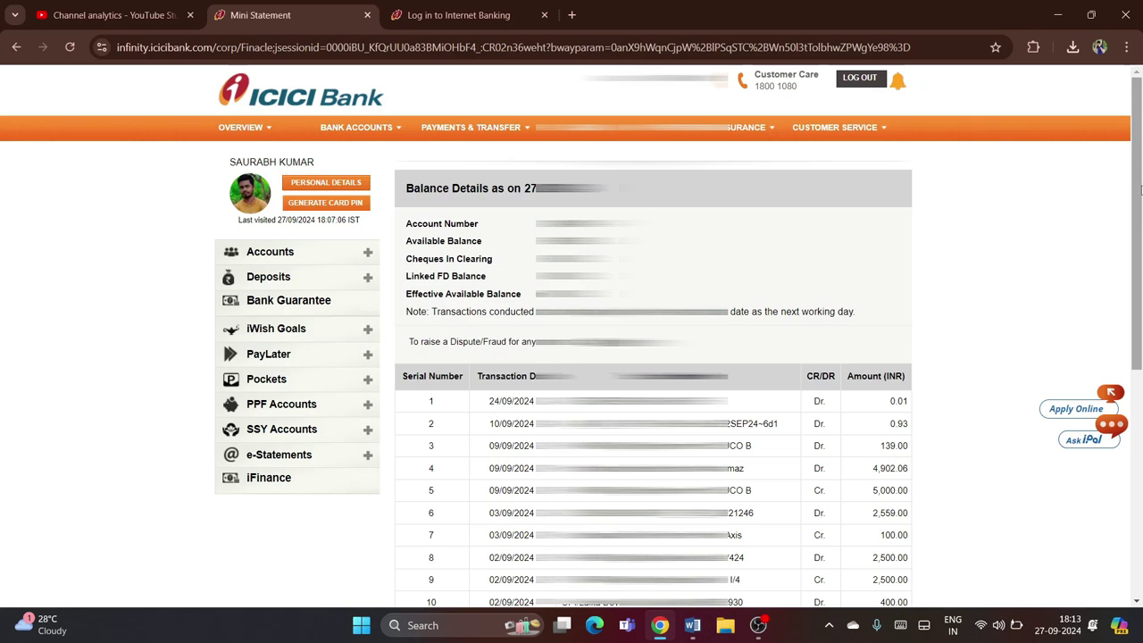